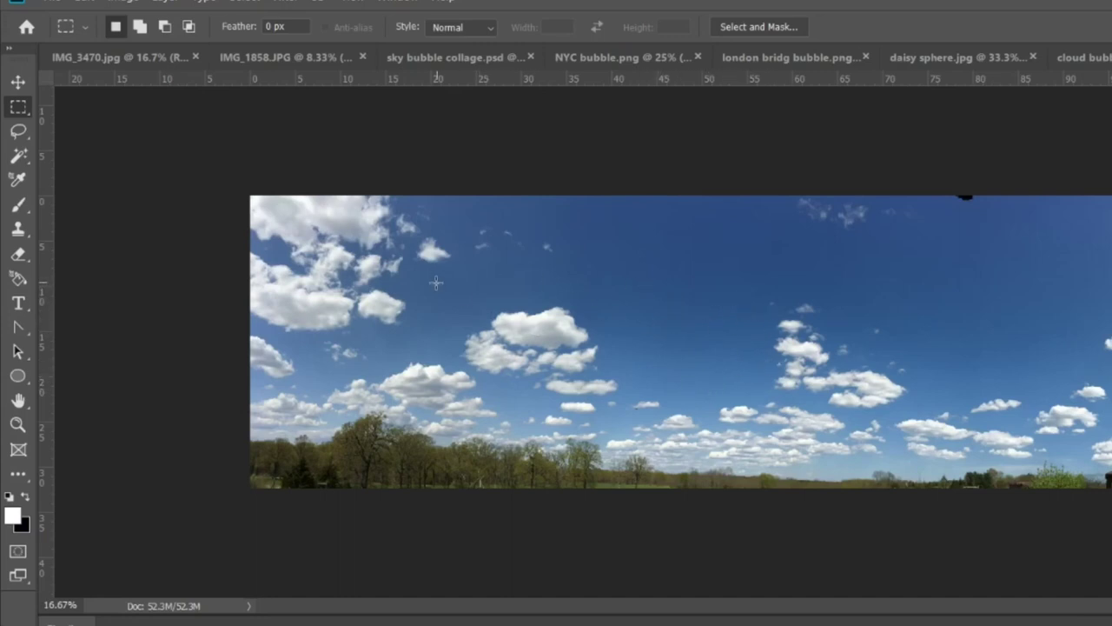
Draw a rectangular selection around a cloud cluster in IMG_3470.jpg and move it over other clouds.
{"action": "left_click_drag", "start_coordinate": [476, 292], "coordinate": [638, 426]}
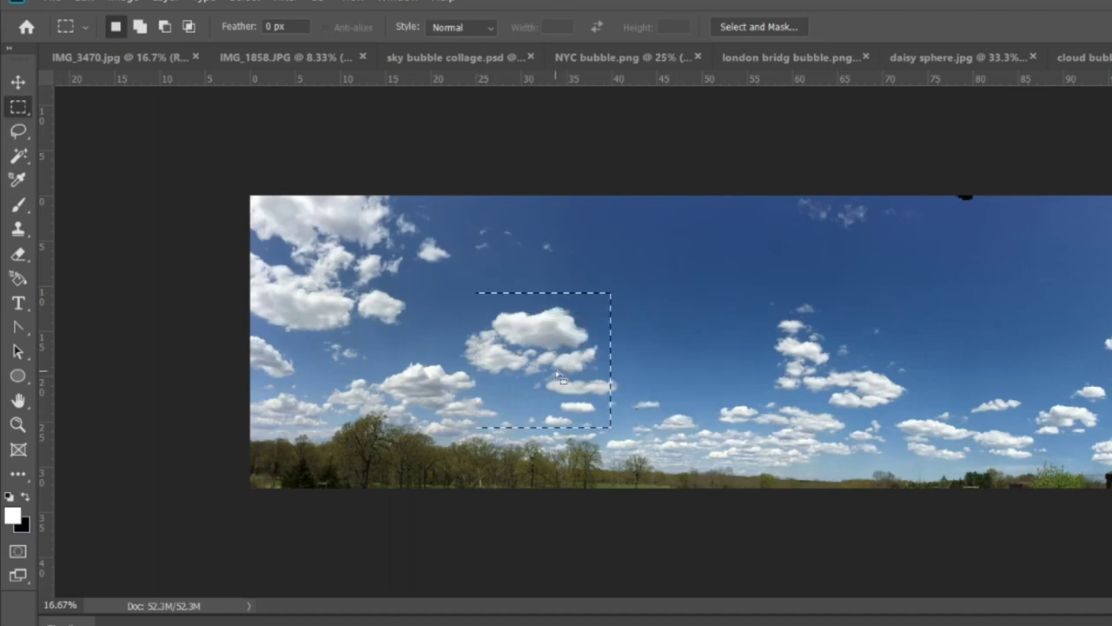
{"action": "left_click_drag", "start_coordinate": [561, 374], "coordinate": [827, 411]}
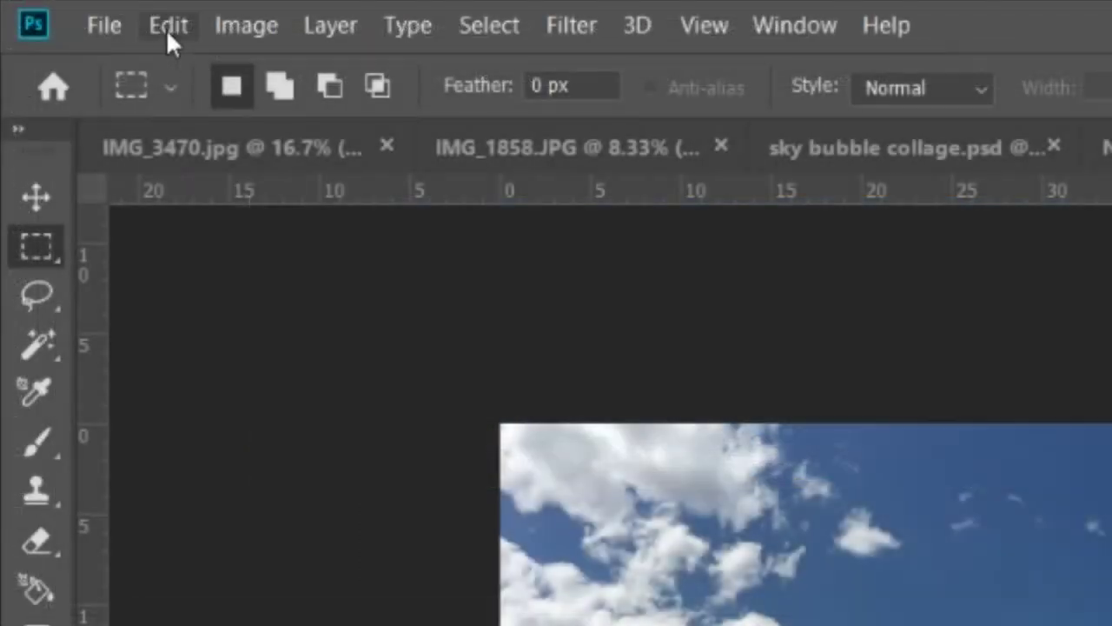
Copy the selected clouds into a new 1080 px square, 300 ppi document as Layer 1.
{"action": "left_click", "coordinate": [84, 0]}
{"action": "left_click", "coordinate": [240, 278]}
{"action": "left_click", "coordinate": [120, 24]}
{"action": "left_click", "coordinate": [142, 62]}
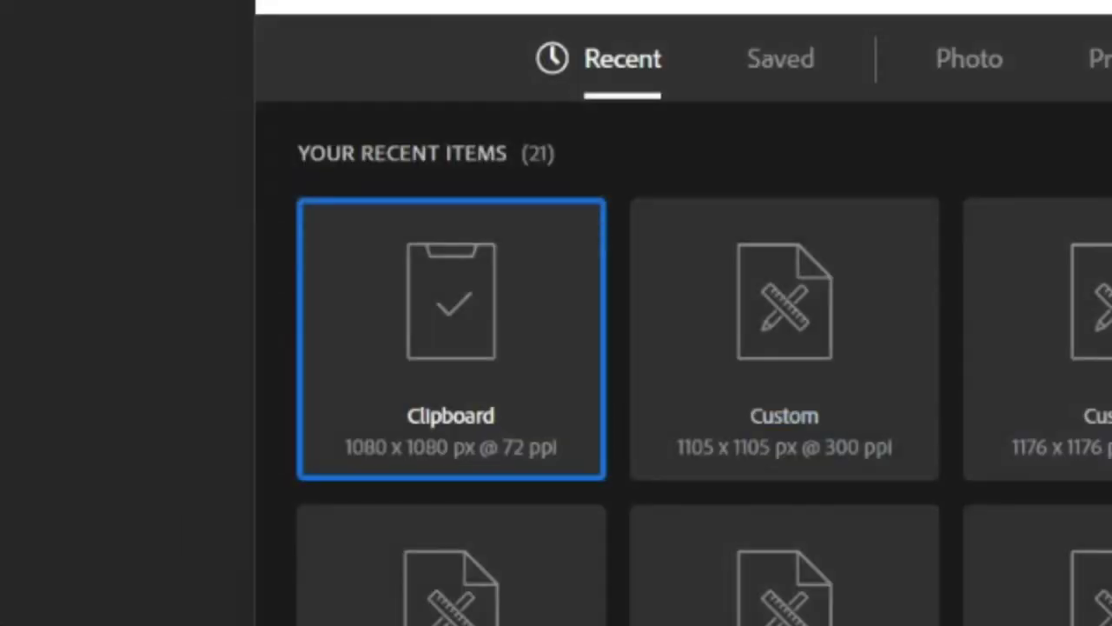
{"action": "double_click", "coordinate": [847, 357]}
{"action": "type", "text": "300"}
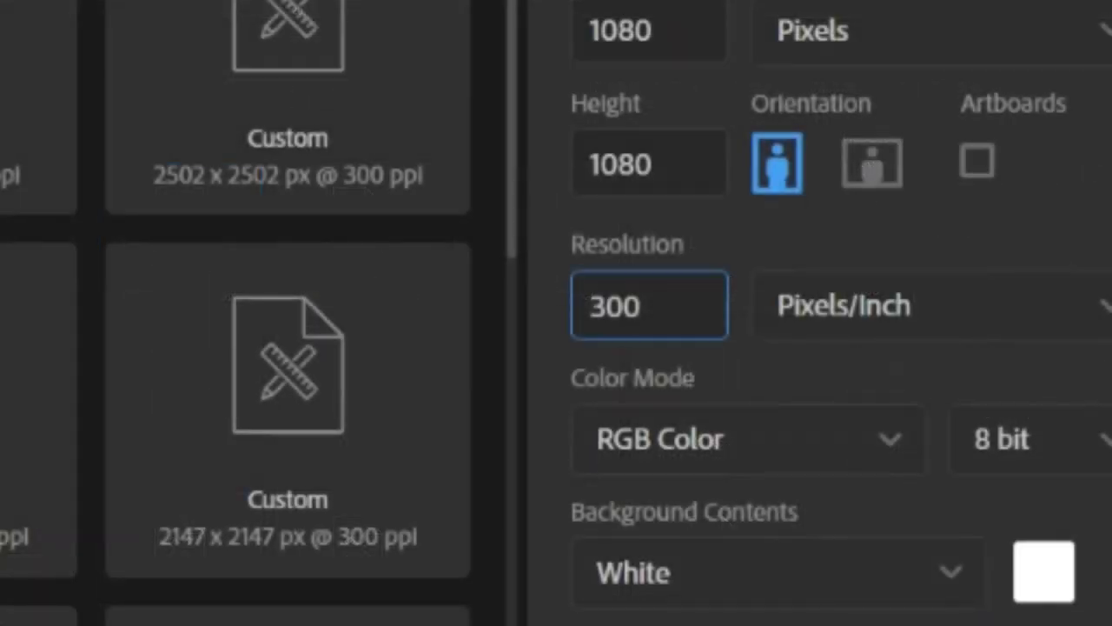
{"action": "key", "text": "Return"}
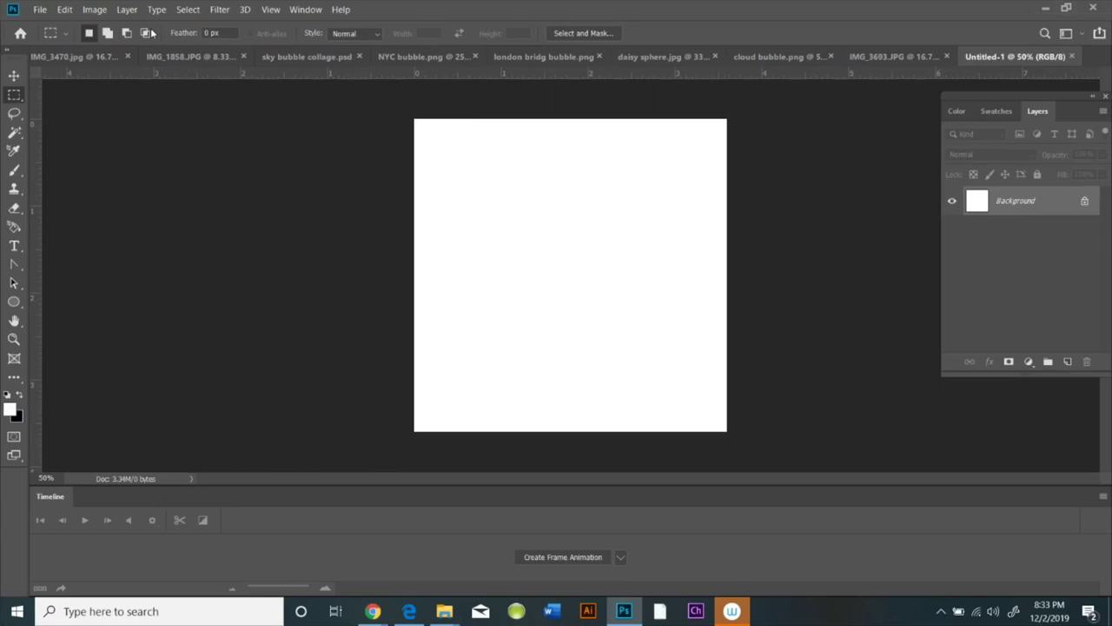
{"action": "left_click", "coordinate": [64, 10]}
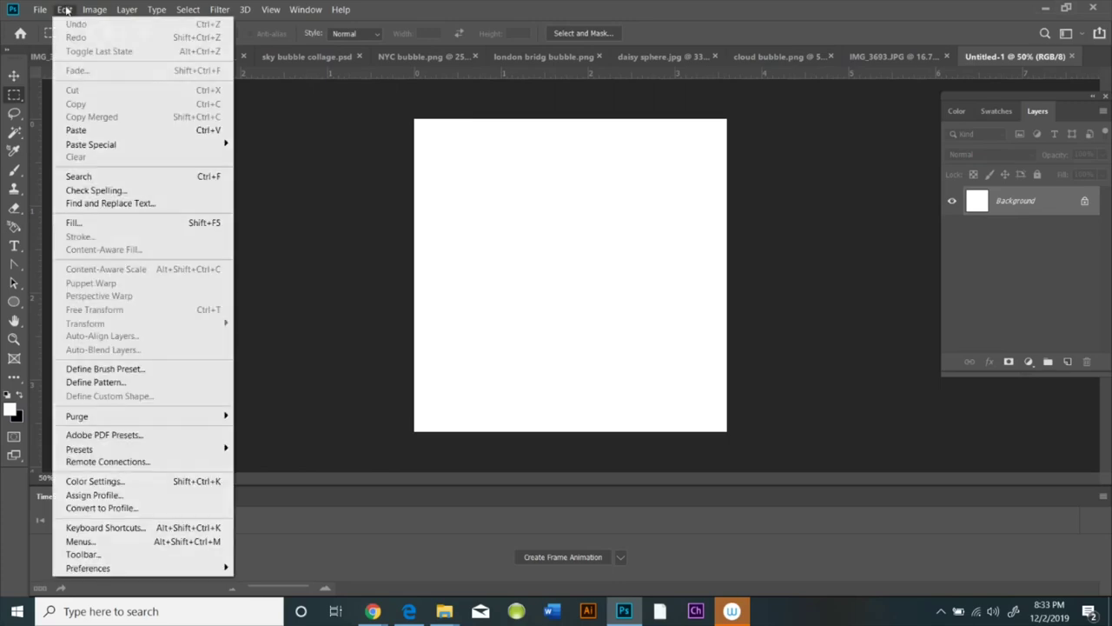
{"action": "left_click", "coordinate": [90, 130]}
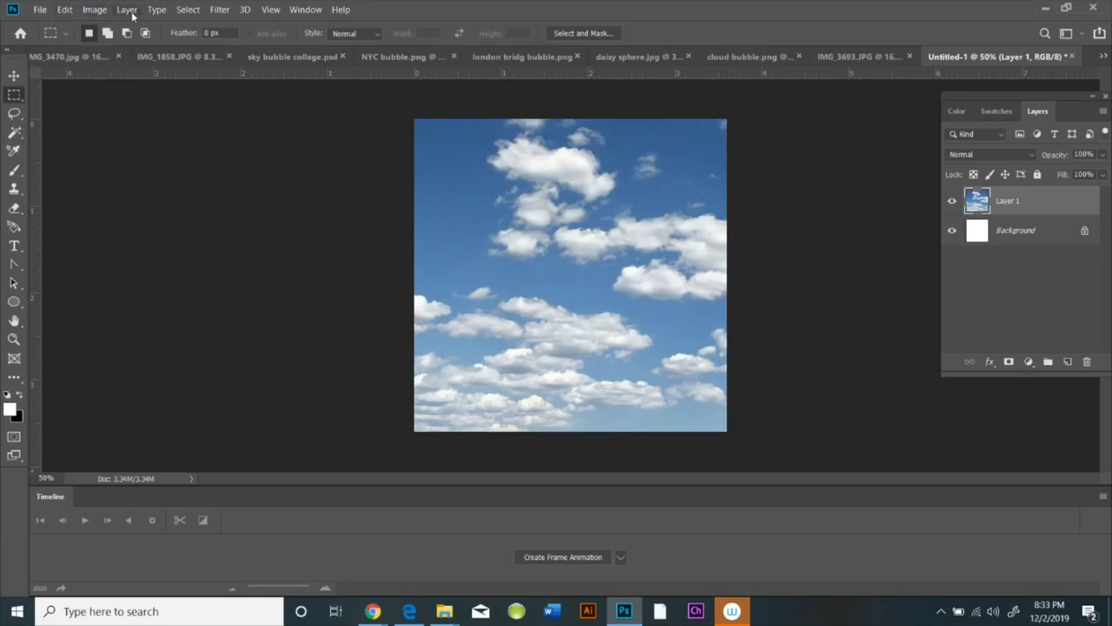
Apply the Spherize filter at Amount 100 in Normal mode to the cloud layer.
{"action": "left_click", "coordinate": [219, 10]}
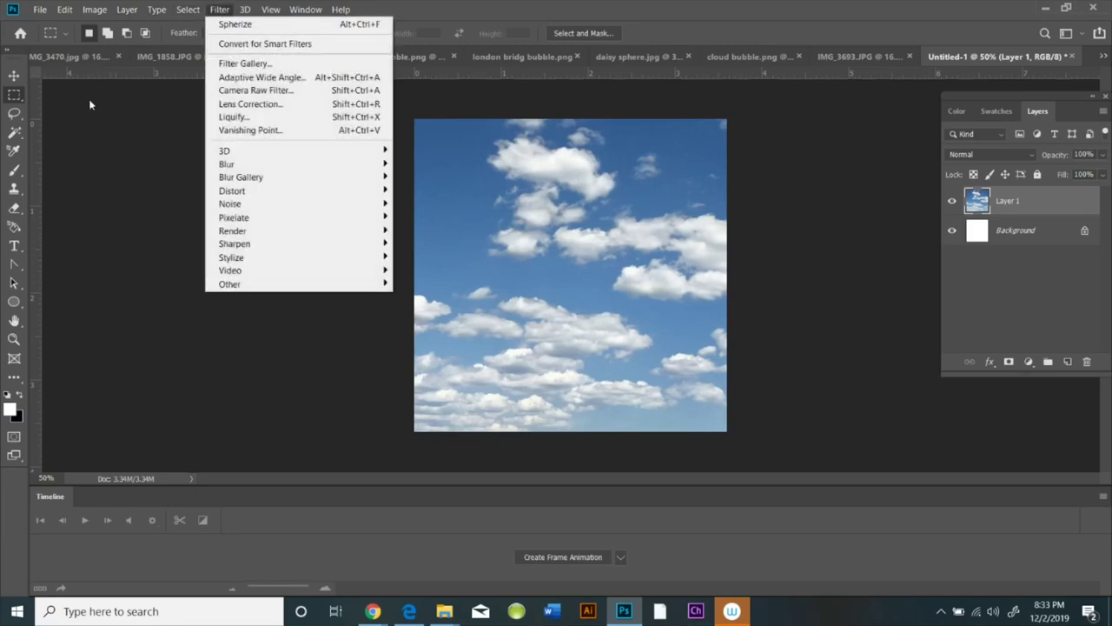
{"action": "mouse_move", "coordinate": [243, 192]}
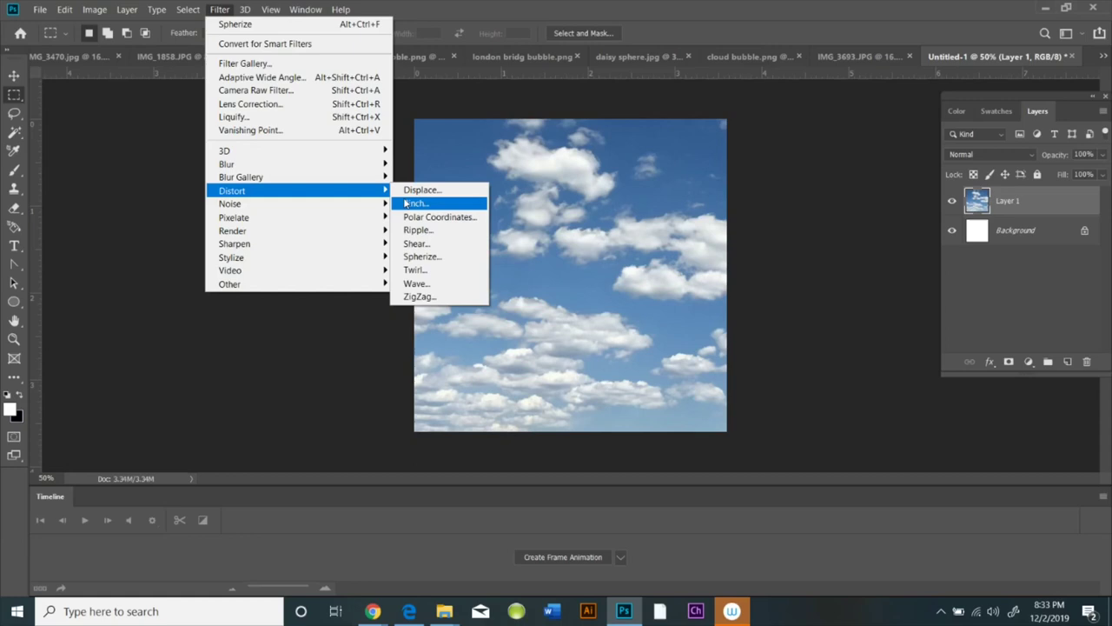
{"action": "left_click", "coordinate": [441, 257]}
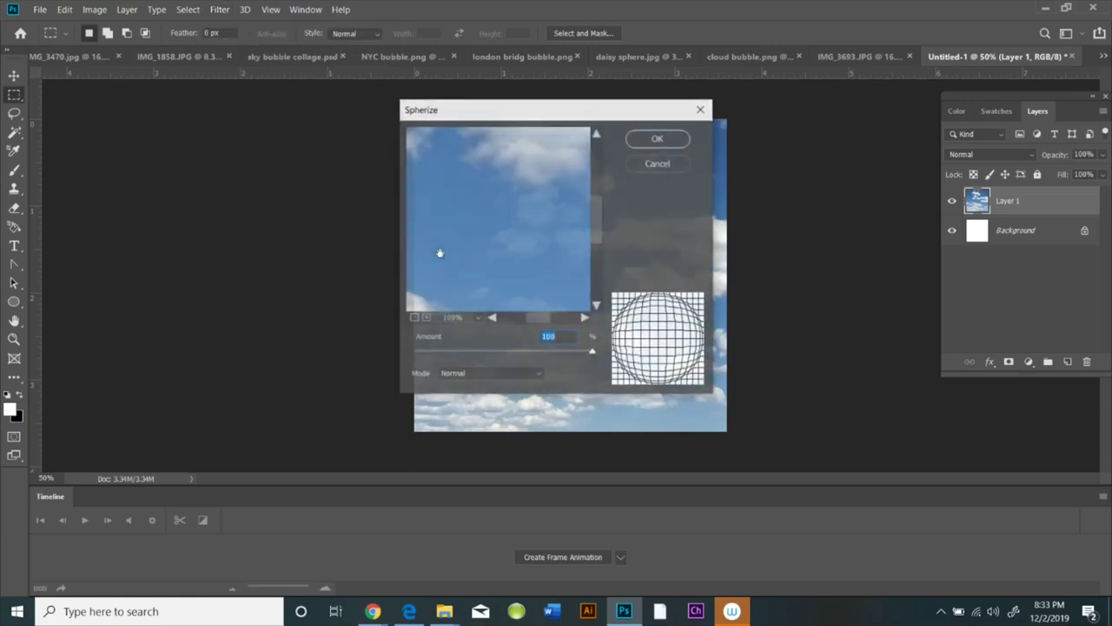
{"action": "left_click", "coordinate": [659, 139]}
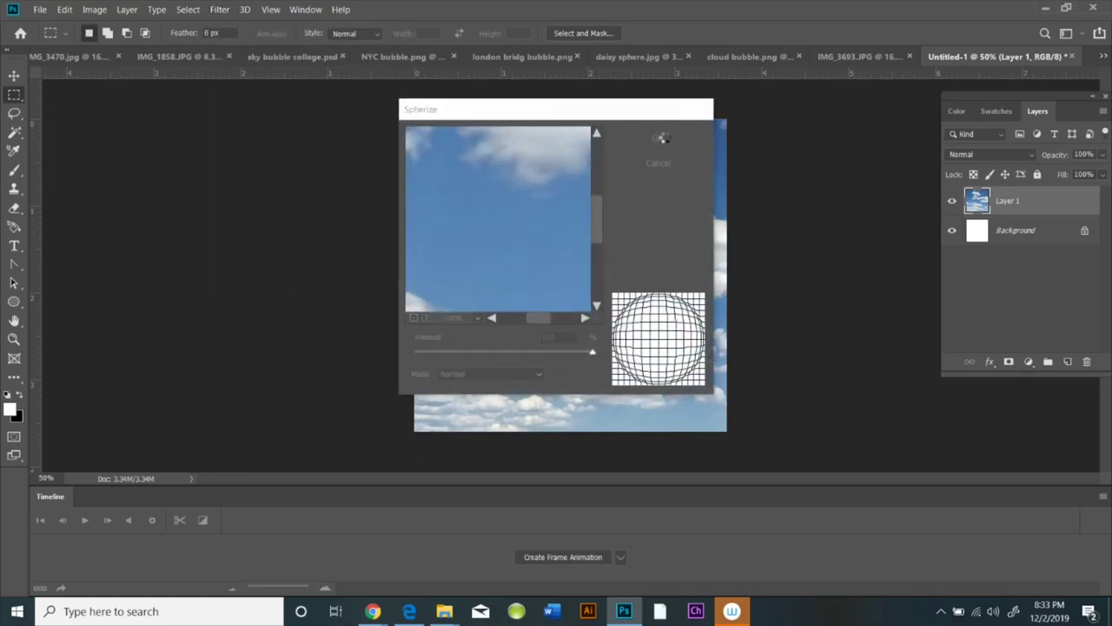
{"action": "key", "text": "shift+m"}
{"action": "left_click", "coordinate": [95, 10]}
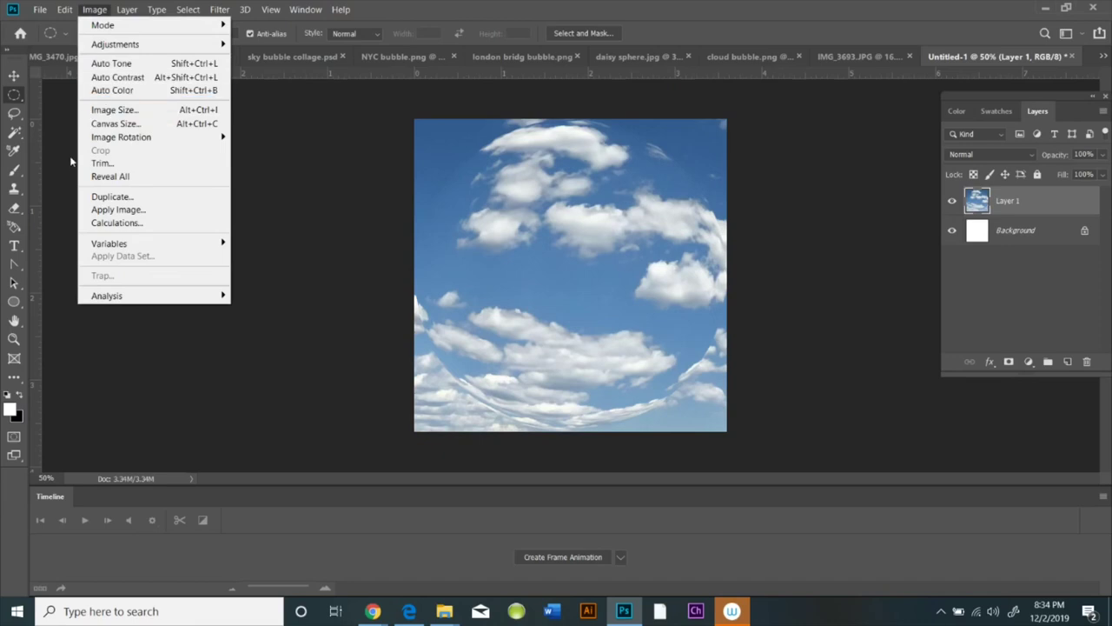
Resize the image to 3 x 3 inches (900 px at 300 ppi) and zoom out.
{"action": "left_click", "coordinate": [122, 110]}
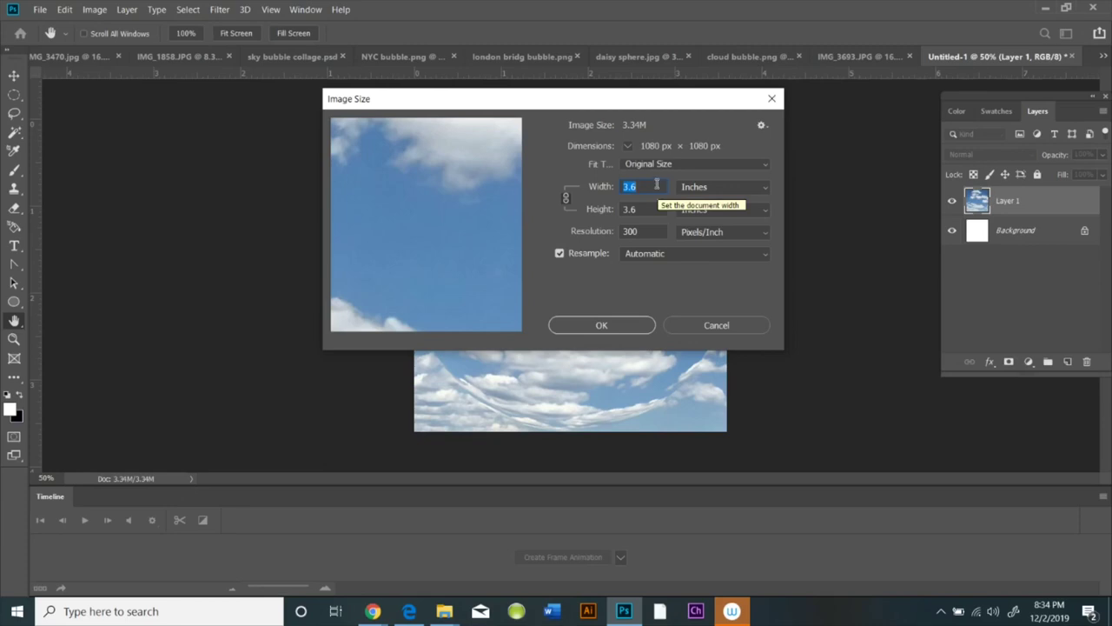
{"action": "type", "text": "3"}
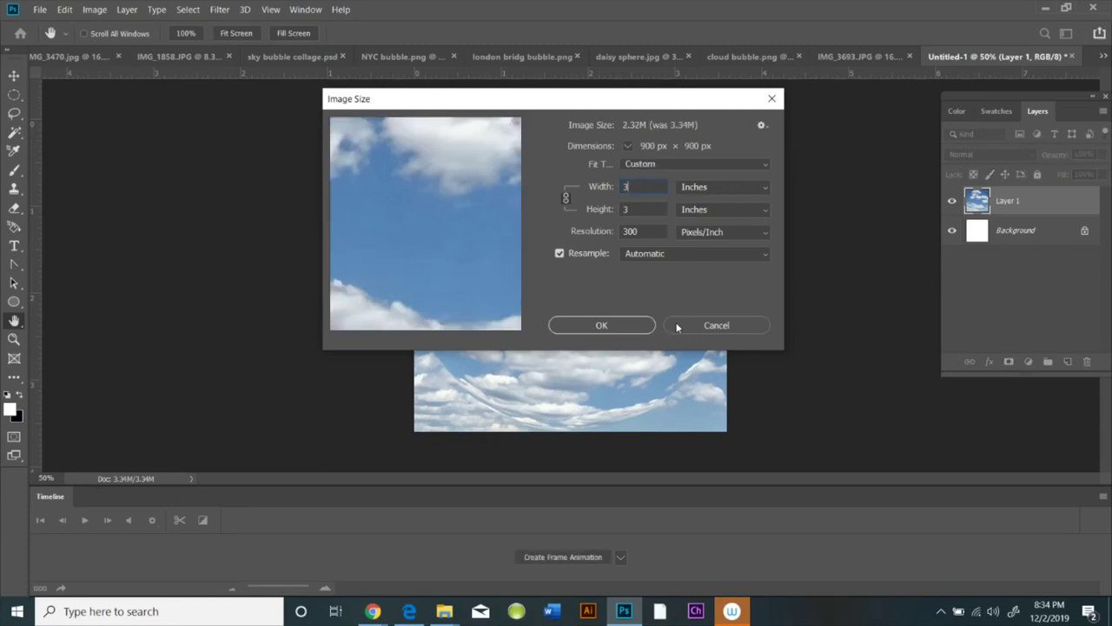
{"action": "left_click", "coordinate": [601, 325]}
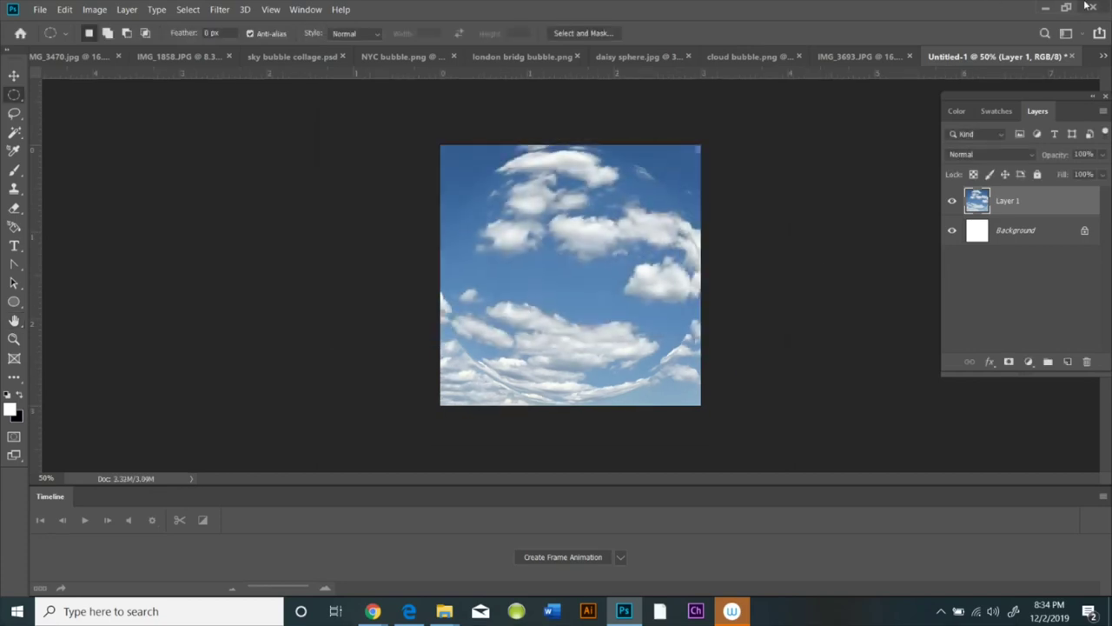
{"action": "left_click", "coordinate": [14, 338]}
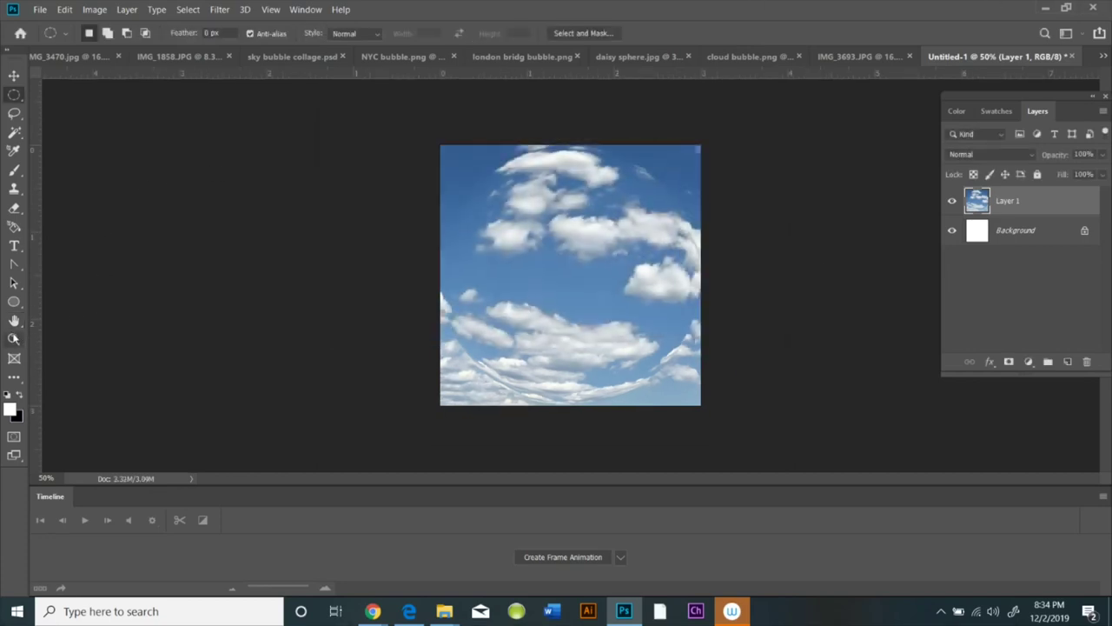
{"action": "left_click", "coordinate": [418, 278]}
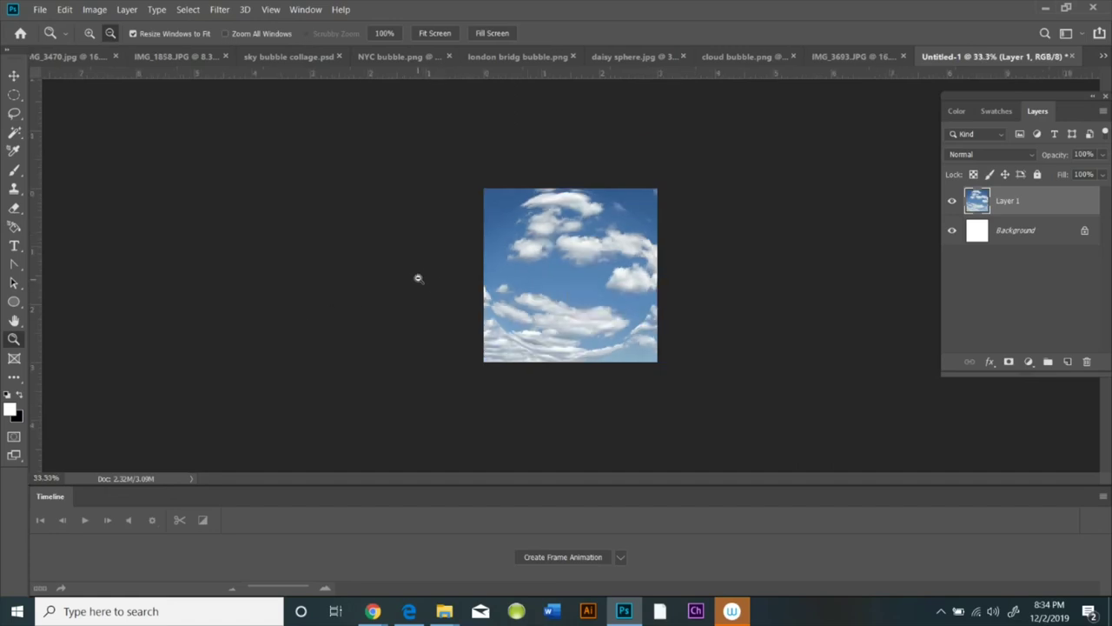
Zoom to 66.7% and place horizontal (1.5 in) and vertical guides crossing at the canvas centre.
{"action": "left_click", "coordinate": [90, 33]}
{"action": "left_click", "coordinate": [499, 261]}
{"action": "left_click", "coordinate": [502, 257]}
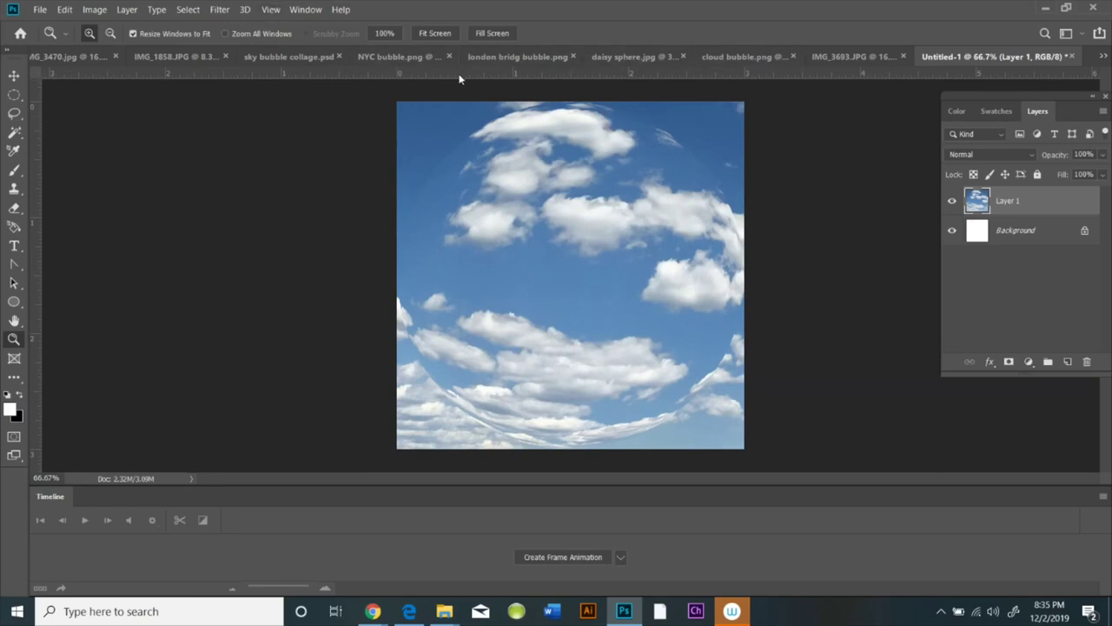
{"action": "left_click_drag", "start_coordinate": [461, 79], "coordinate": [445, 276]}
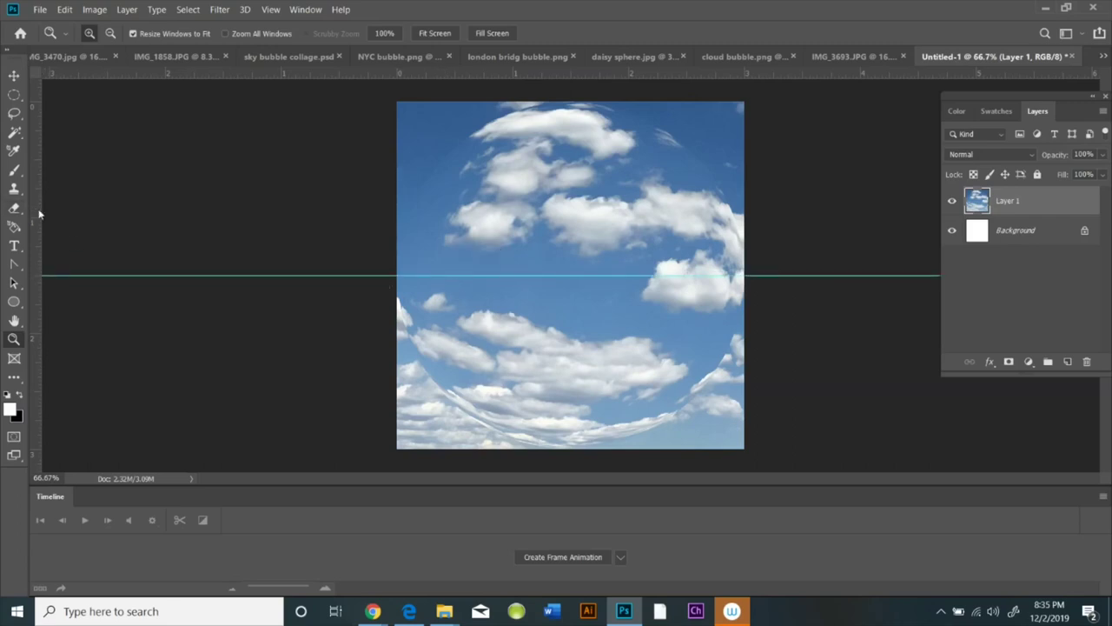
{"action": "left_click_drag", "start_coordinate": [39, 214], "coordinate": [570, 189]}
{"action": "left_click", "coordinate": [14, 94]}
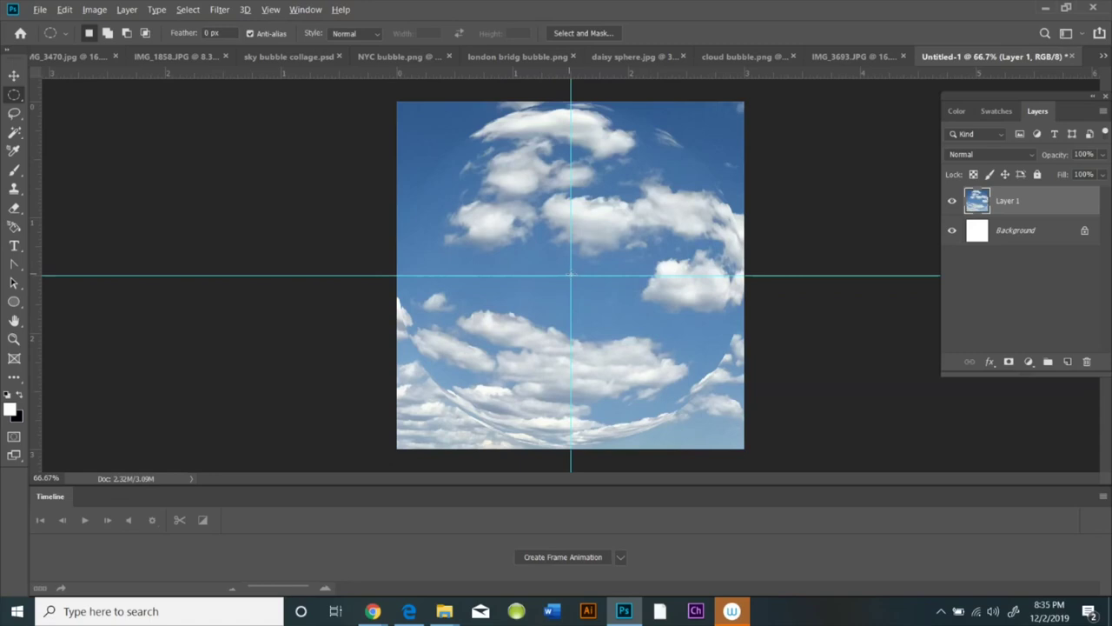
Copy a circular selection about 2.92 in across, centred on the guide crossing.
{"action": "left_click_drag", "start_coordinate": [569, 273], "coordinate": [739, 506]}
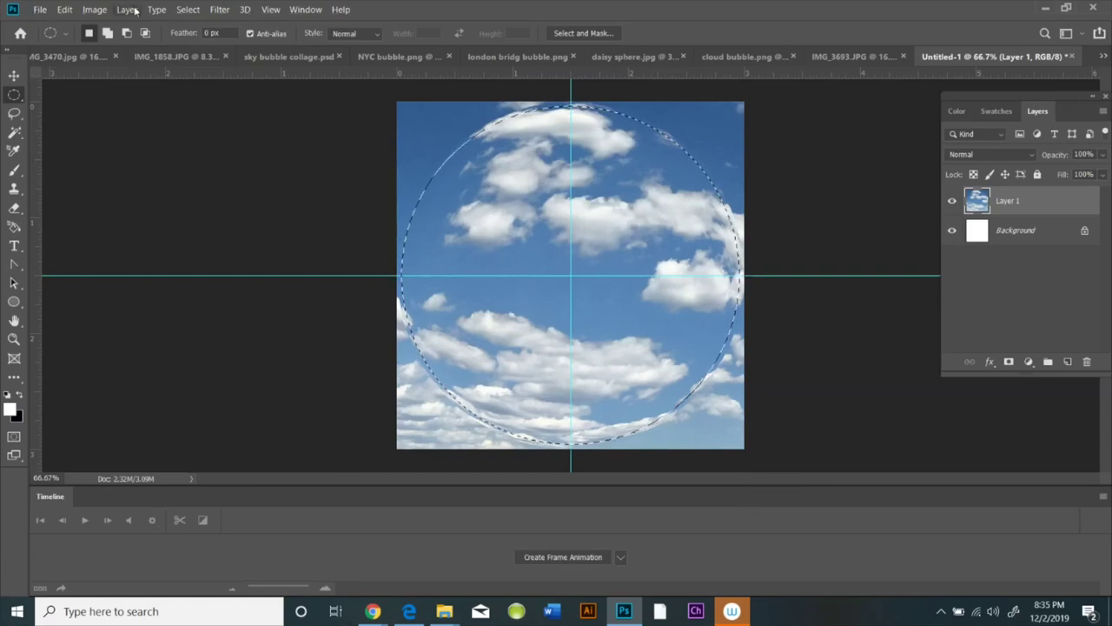
{"action": "left_click", "coordinate": [66, 10]}
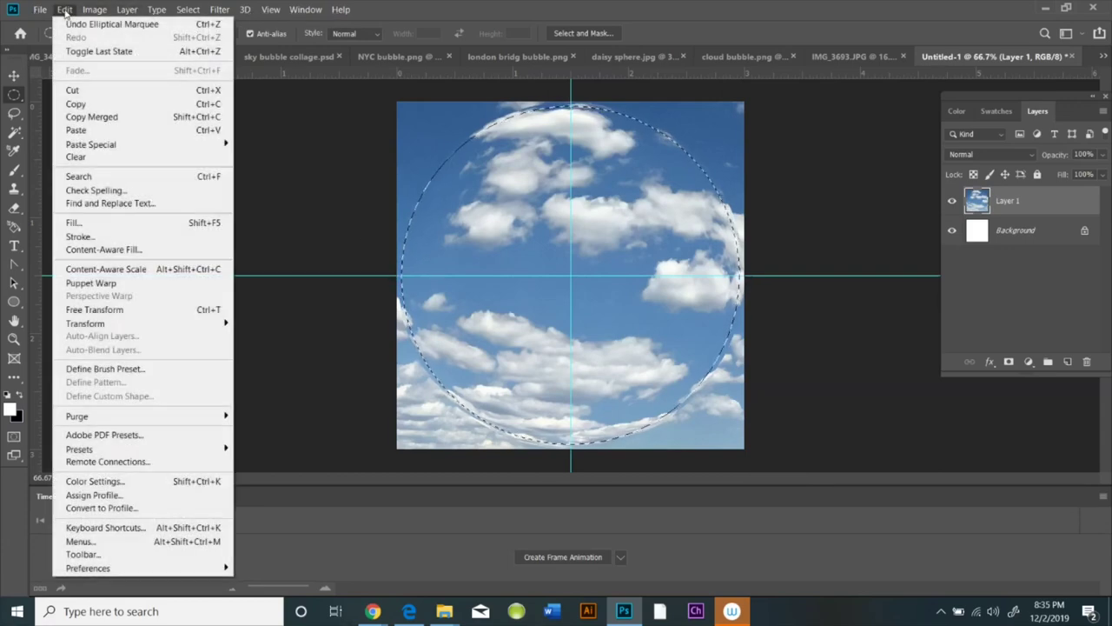
{"action": "left_click", "coordinate": [76, 104]}
Create an 876 px, 300 ppi document, Untitled-2, and paste the cloud circle as Layer 1.
{"action": "left_click", "coordinate": [40, 9]}
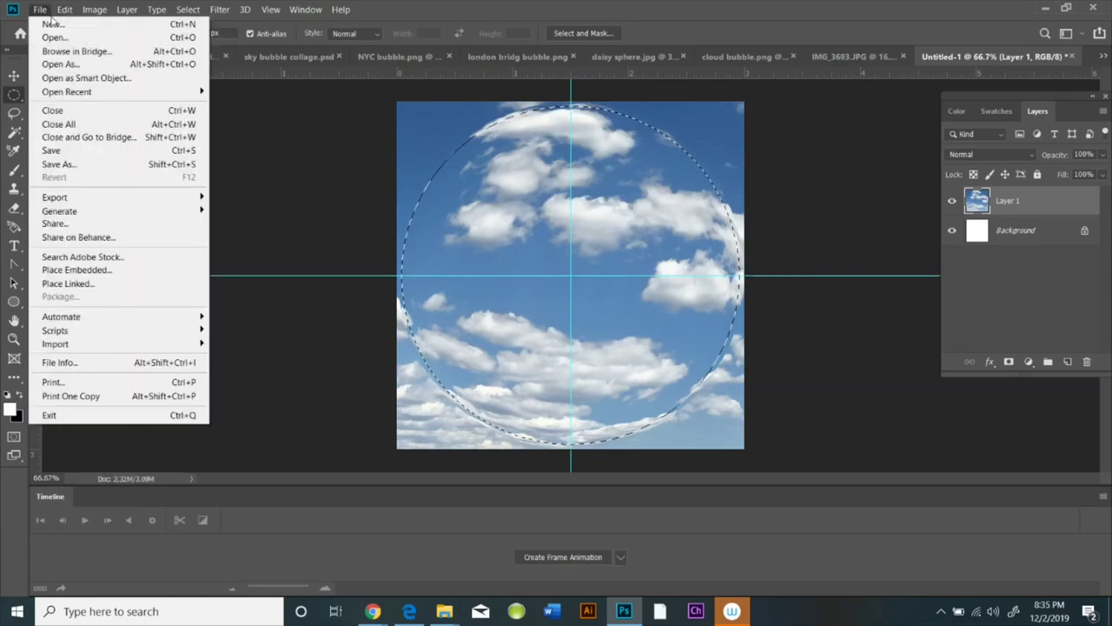
{"action": "left_click", "coordinate": [52, 23]}
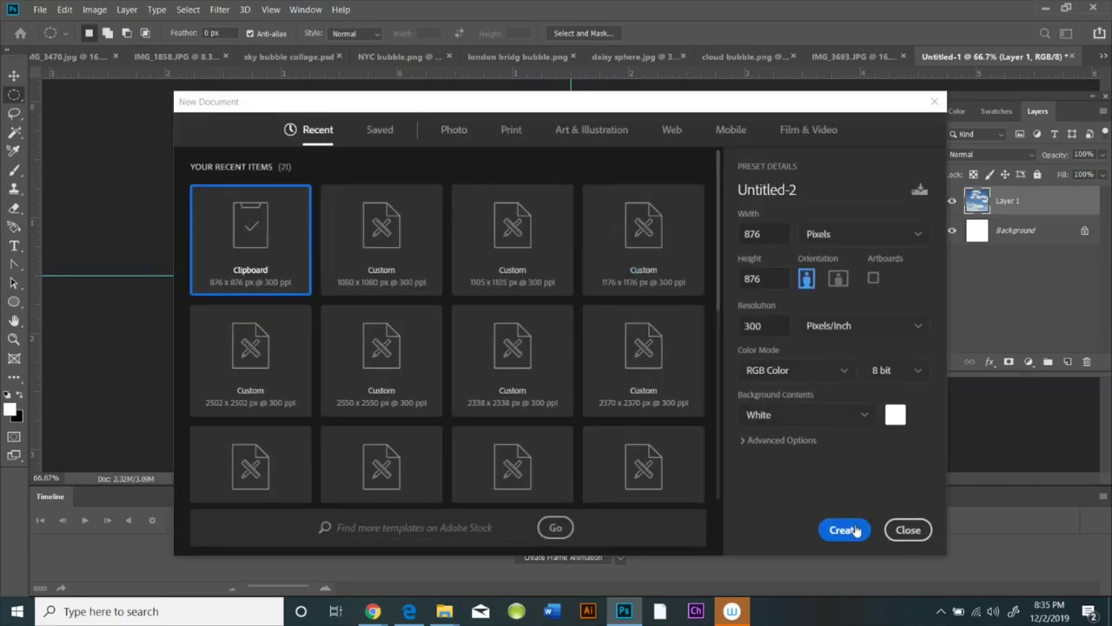
{"action": "left_click", "coordinate": [855, 531]}
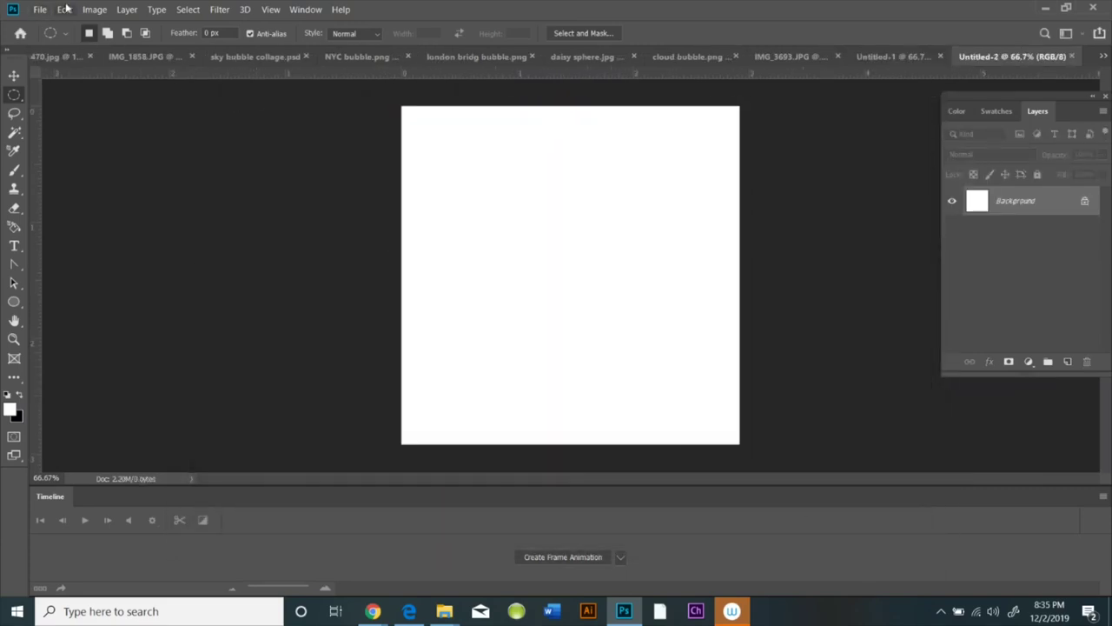
{"action": "left_click", "coordinate": [64, 10]}
{"action": "left_click", "coordinate": [77, 129]}
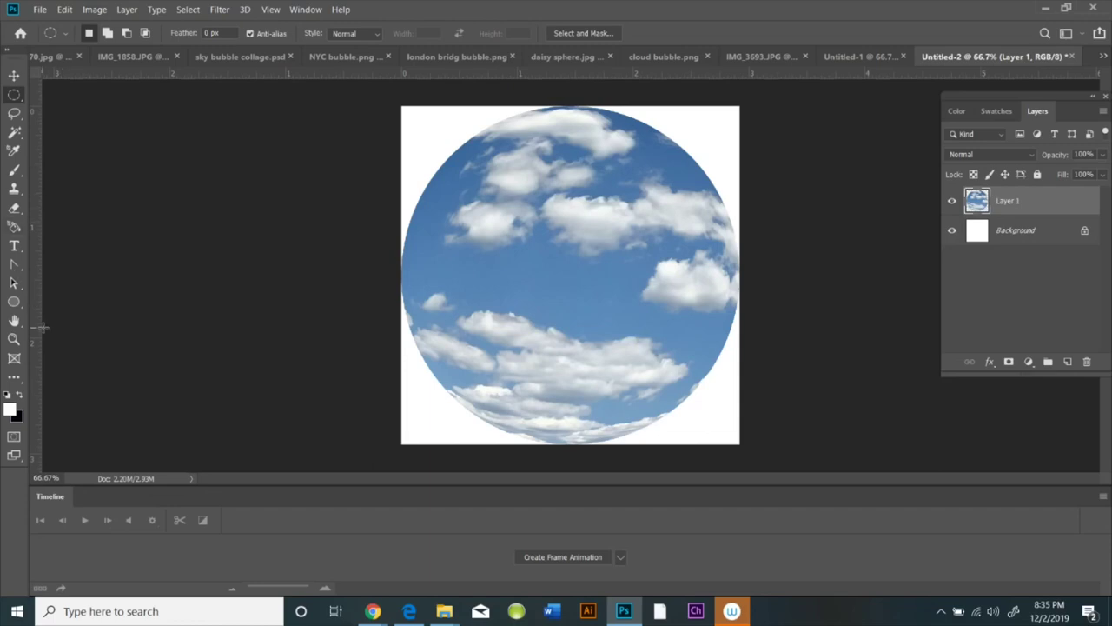
Use the Burn Tool to shade the sphere's middle and lower-left edge.
{"action": "left_click", "coordinate": [16, 378]}
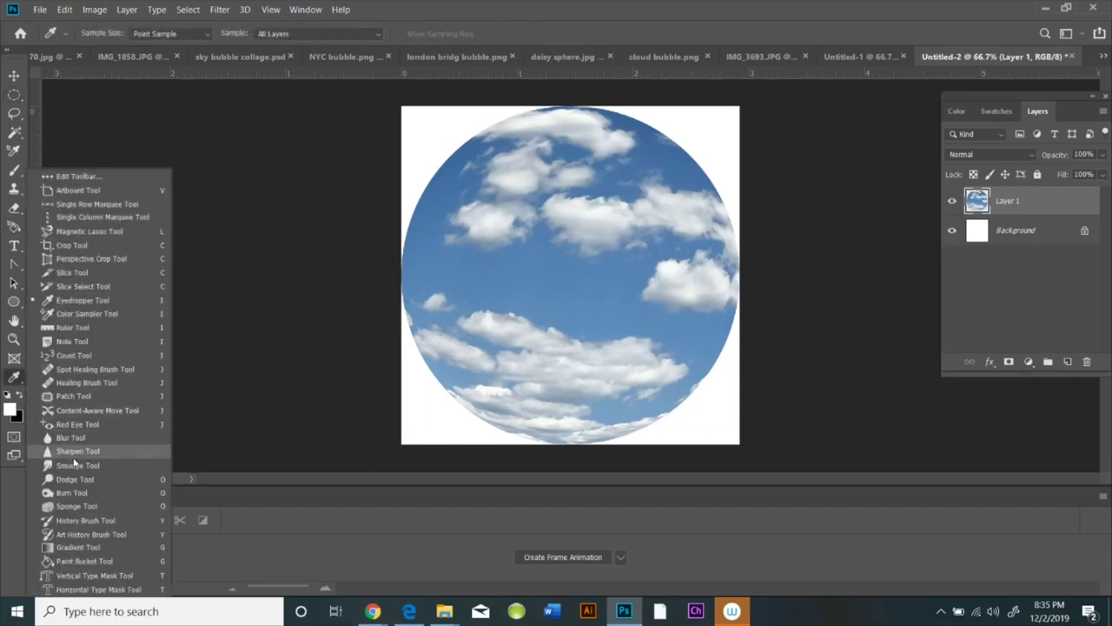
{"action": "left_click", "coordinate": [81, 492]}
{"action": "mouse_move", "coordinate": [482, 228]}
{"action": "left_mouse_down"}
{"action": "mouse_move", "coordinate": [469, 289]}
{"action": "mouse_move", "coordinate": [475, 336]}
{"action": "mouse_move", "coordinate": [509, 373]}
{"action": "mouse_move", "coordinate": [607, 391]}
{"action": "mouse_move", "coordinate": [626, 373]}
{"action": "mouse_move", "coordinate": [603, 384]}
{"action": "mouse_move", "coordinate": [535, 358]}
{"action": "mouse_move", "coordinate": [448, 287]}
{"action": "mouse_move", "coordinate": [464, 279]}
{"action": "mouse_move", "coordinate": [467, 319]}
{"action": "mouse_move", "coordinate": [513, 354]}
{"action": "left_mouse_up"}
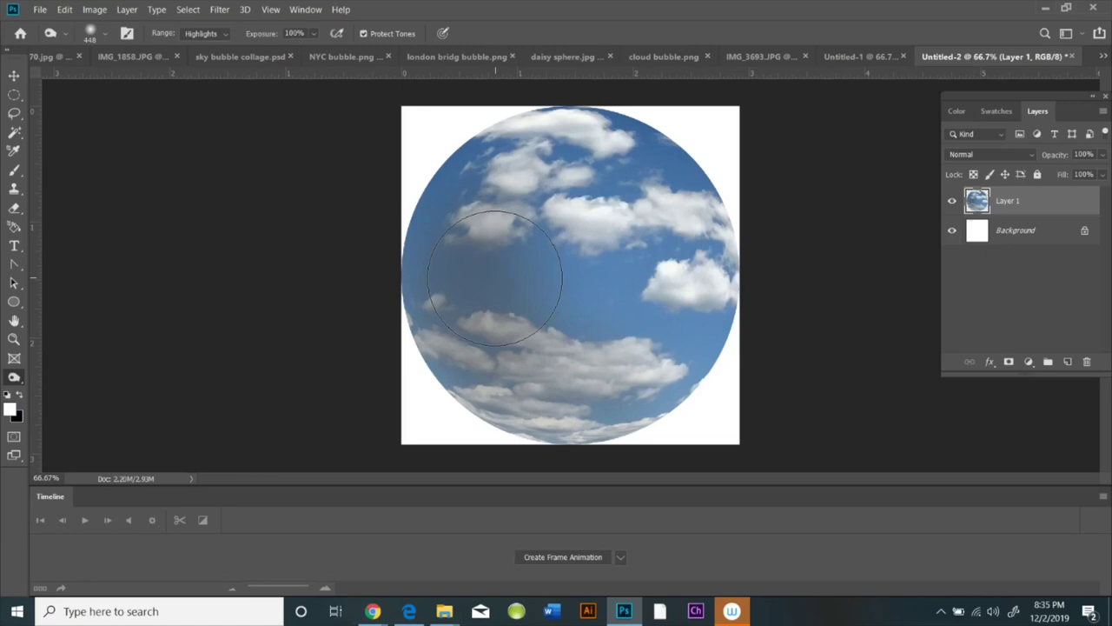
{"action": "left_click_drag", "start_coordinate": [452, 264], "coordinate": [445, 315]}
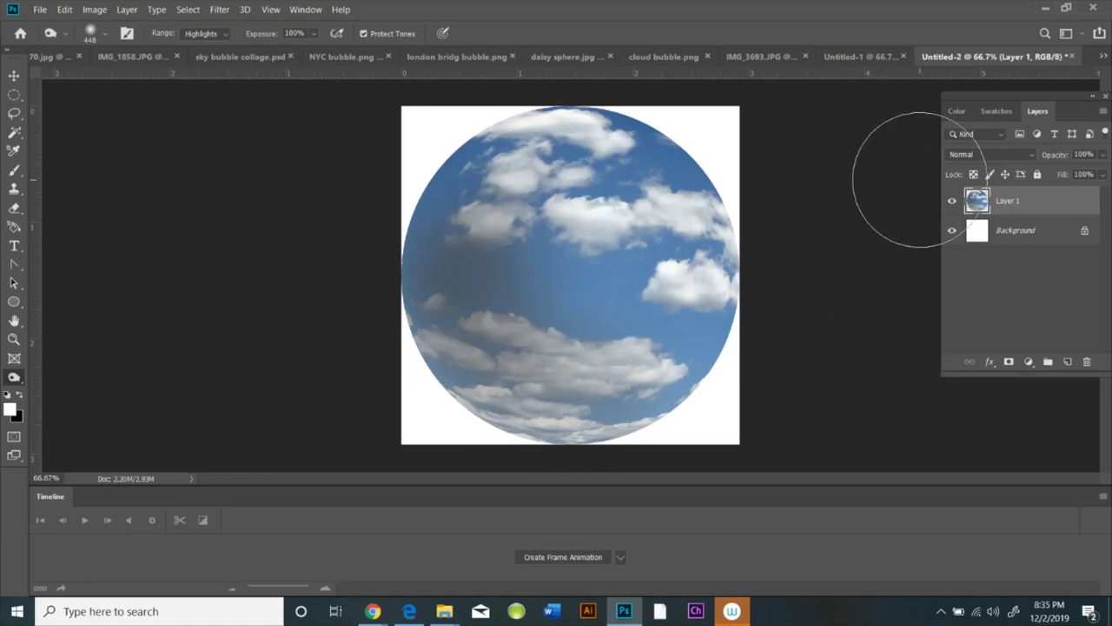
{"action": "left_click", "coordinate": [127, 10]}
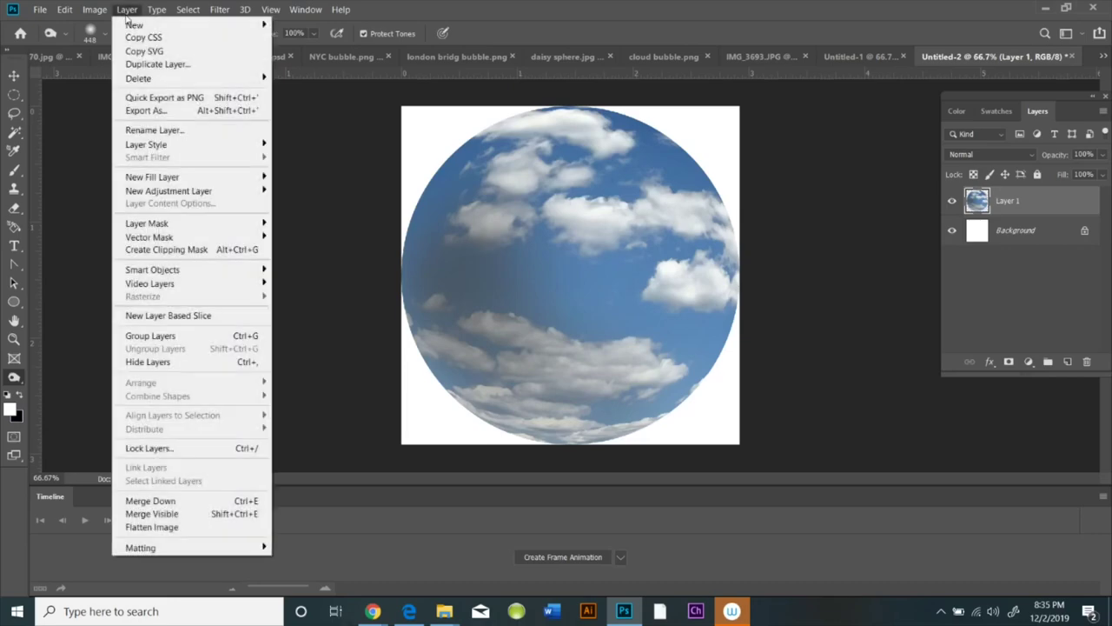
Add Layer 2 with the Color Dodge blend mode above the cloud sphere.
{"action": "mouse_move", "coordinate": [257, 28]}
{"action": "left_click", "coordinate": [293, 26]}
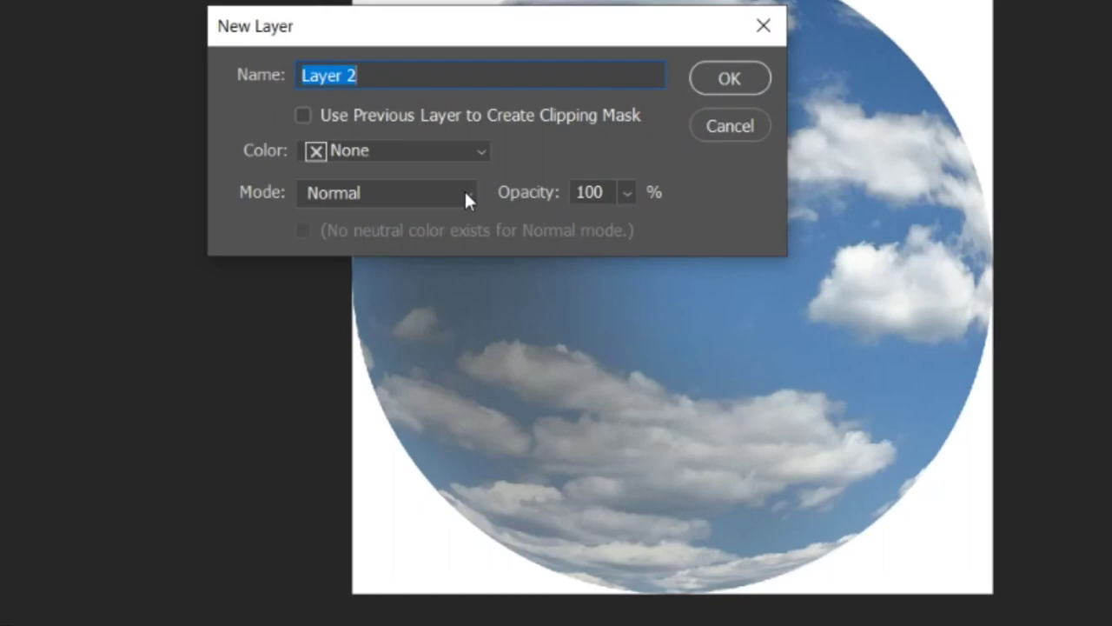
{"action": "left_click", "coordinate": [466, 195]}
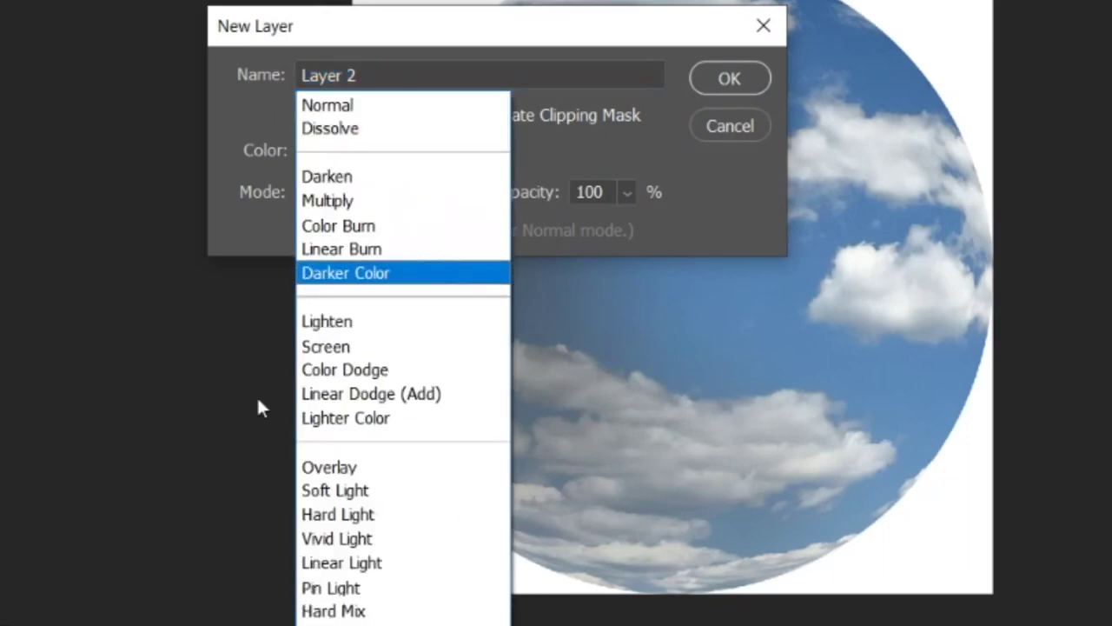
{"action": "left_click", "coordinate": [380, 370]}
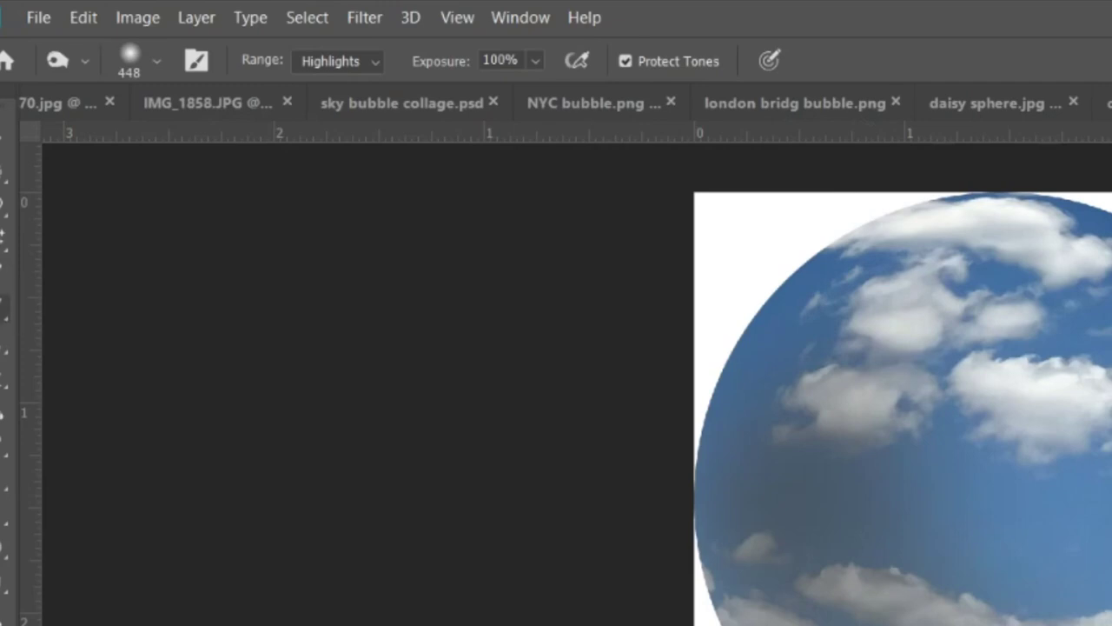
Switch to the Brush tool with Flow at 6% and Opacity at 82%.
{"action": "key", "text": "b"}
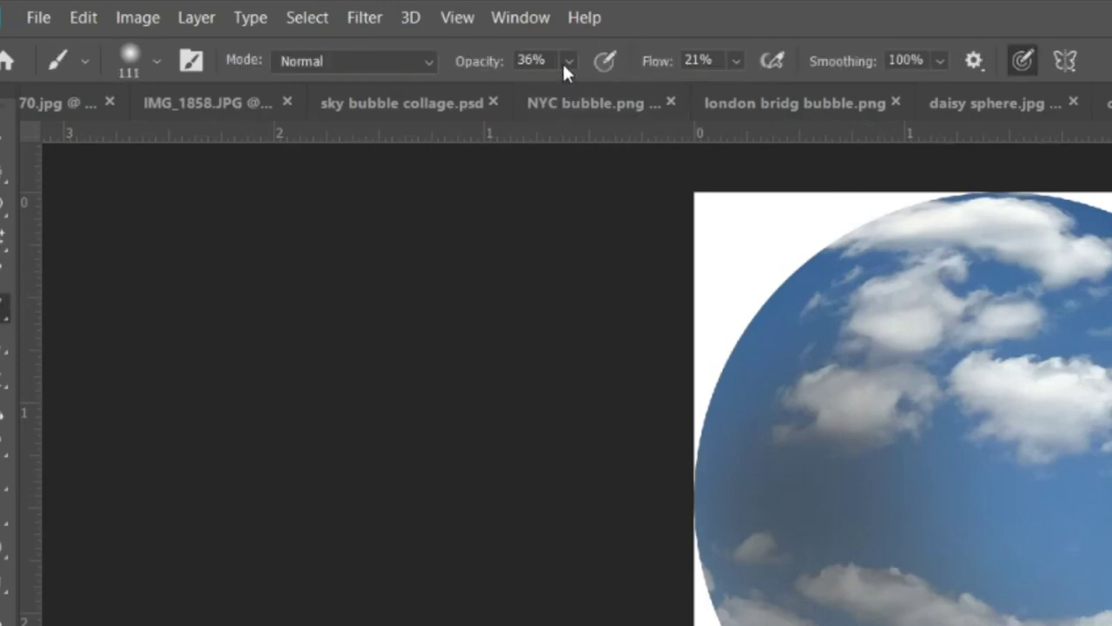
{"action": "left_click", "coordinate": [735, 61]}
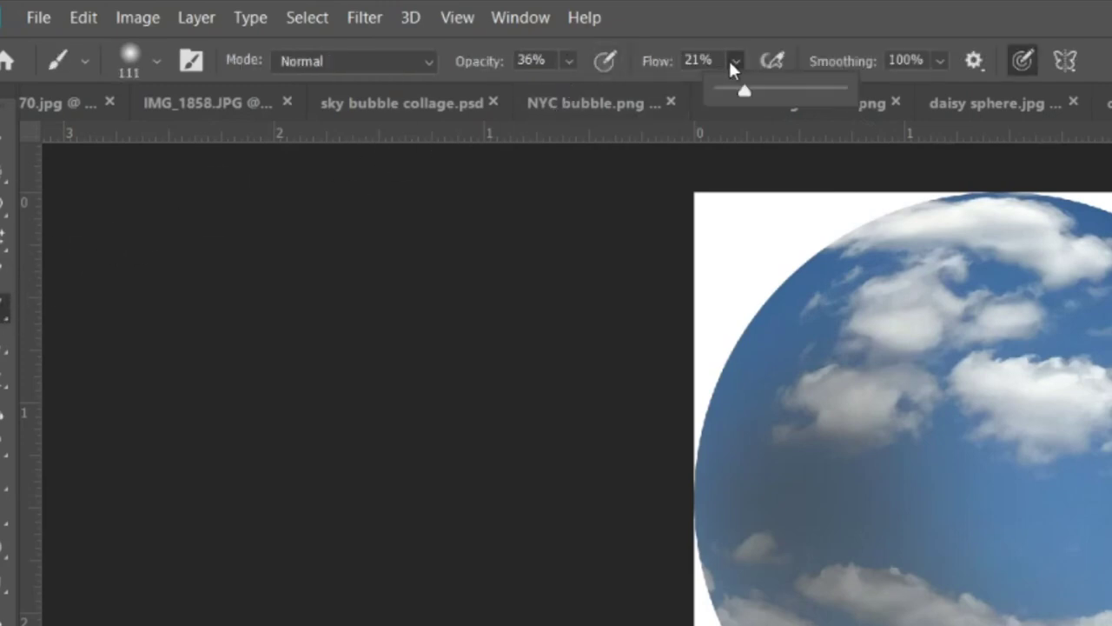
{"action": "left_click_drag", "start_coordinate": [725, 88], "coordinate": [728, 90]}
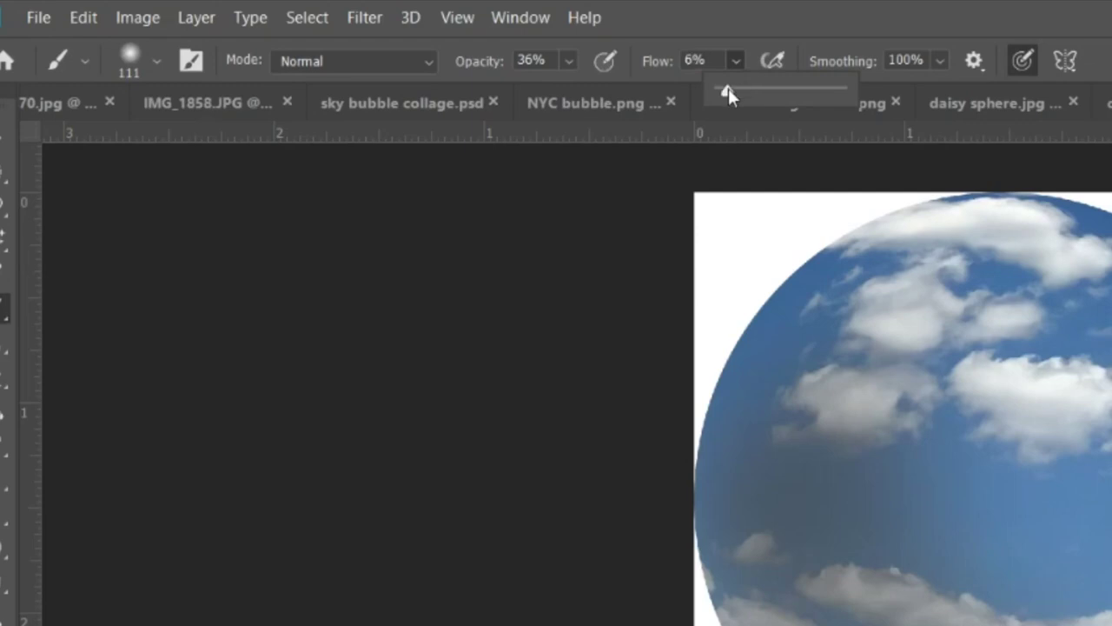
{"action": "left_click", "coordinate": [569, 61]}
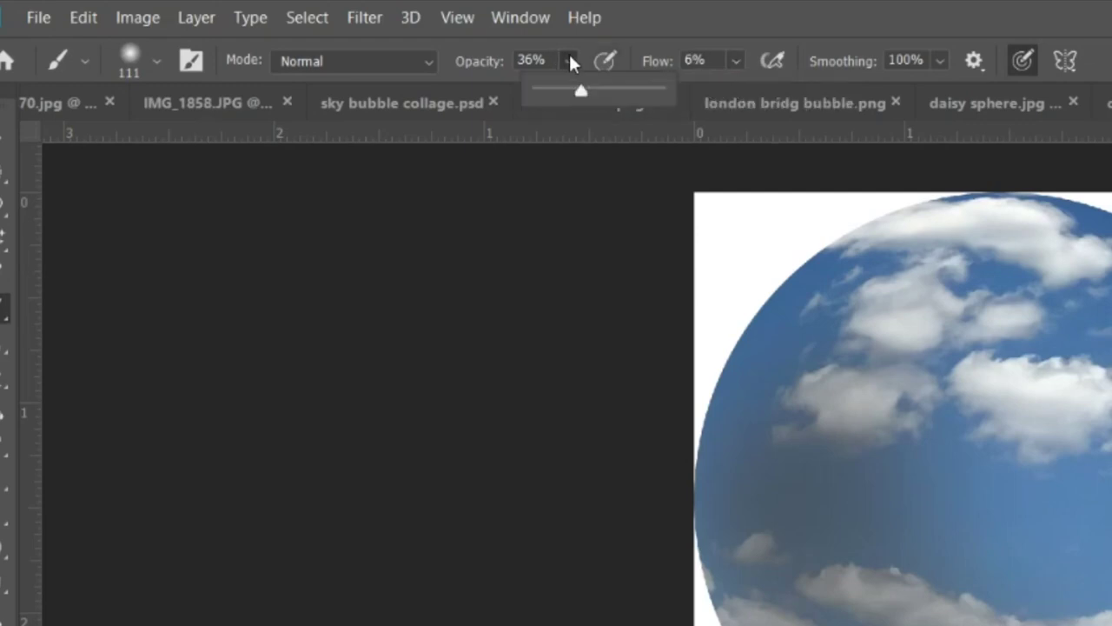
{"action": "left_click", "coordinate": [637, 87]}
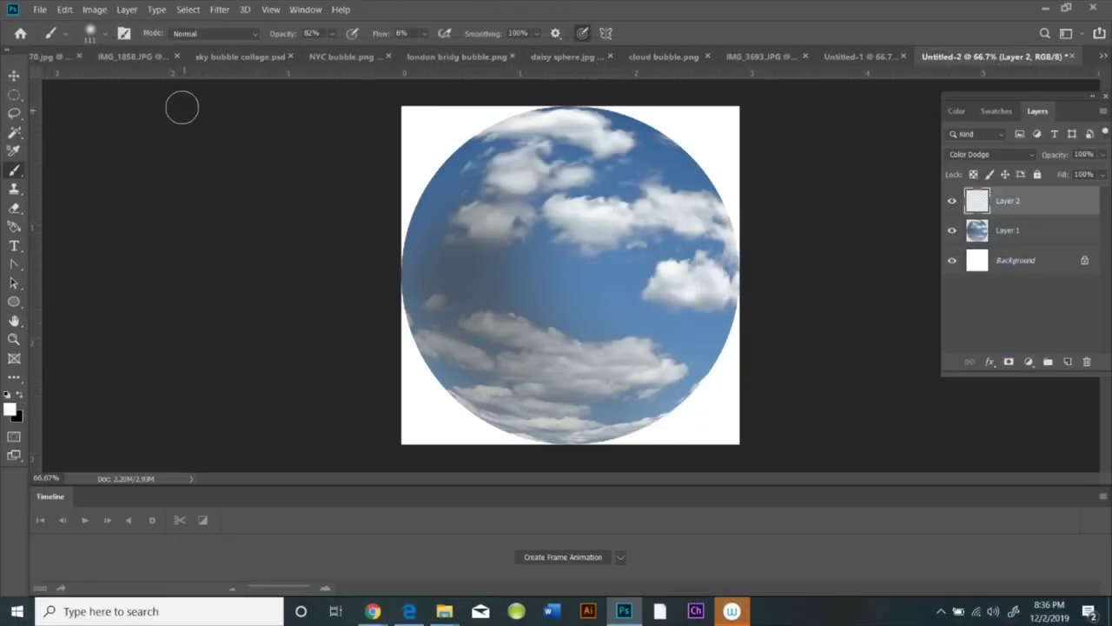
{"action": "left_click", "coordinate": [157, 60]}
Paint a light highlight along the top-right edge at 161 px, then beside the right clouds at 55 px.
{"action": "left_click", "coordinate": [292, 203]}
{"action": "mouse_move", "coordinate": [664, 139]}
{"action": "left_mouse_down"}
{"action": "mouse_move", "coordinate": [724, 265]}
{"action": "mouse_move", "coordinate": [668, 200]}
{"action": "mouse_move", "coordinate": [685, 180]}
{"action": "mouse_move", "coordinate": [709, 335]}
{"action": "mouse_move", "coordinate": [692, 196]}
{"action": "mouse_move", "coordinate": [702, 260]}
{"action": "mouse_move", "coordinate": [672, 286]}
{"action": "mouse_move", "coordinate": [625, 235]}
{"action": "mouse_move", "coordinate": [646, 281]}
{"action": "mouse_move", "coordinate": [638, 320]}
{"action": "mouse_move", "coordinate": [616, 242]}
{"action": "left_mouse_up"}
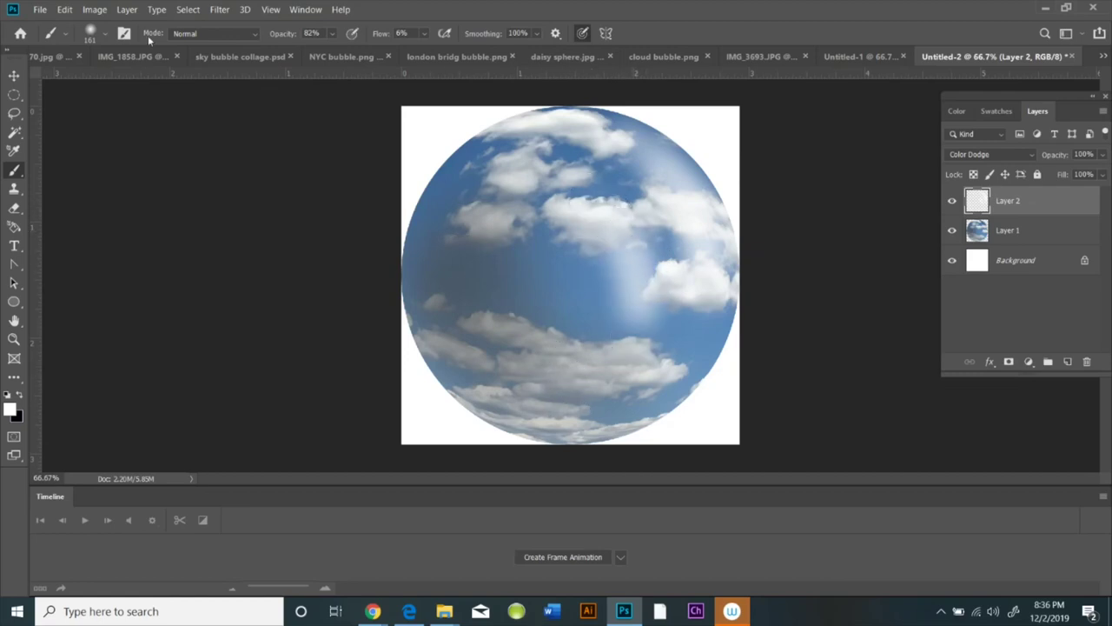
{"action": "left_click", "coordinate": [104, 34]}
{"action": "left_click", "coordinate": [92, 74]}
{"action": "left_click", "coordinate": [251, 174]}
{"action": "mouse_move", "coordinate": [619, 194]}
{"action": "left_mouse_down"}
{"action": "mouse_move", "coordinate": [631, 193]}
{"action": "mouse_move", "coordinate": [638, 245]}
{"action": "left_mouse_up"}
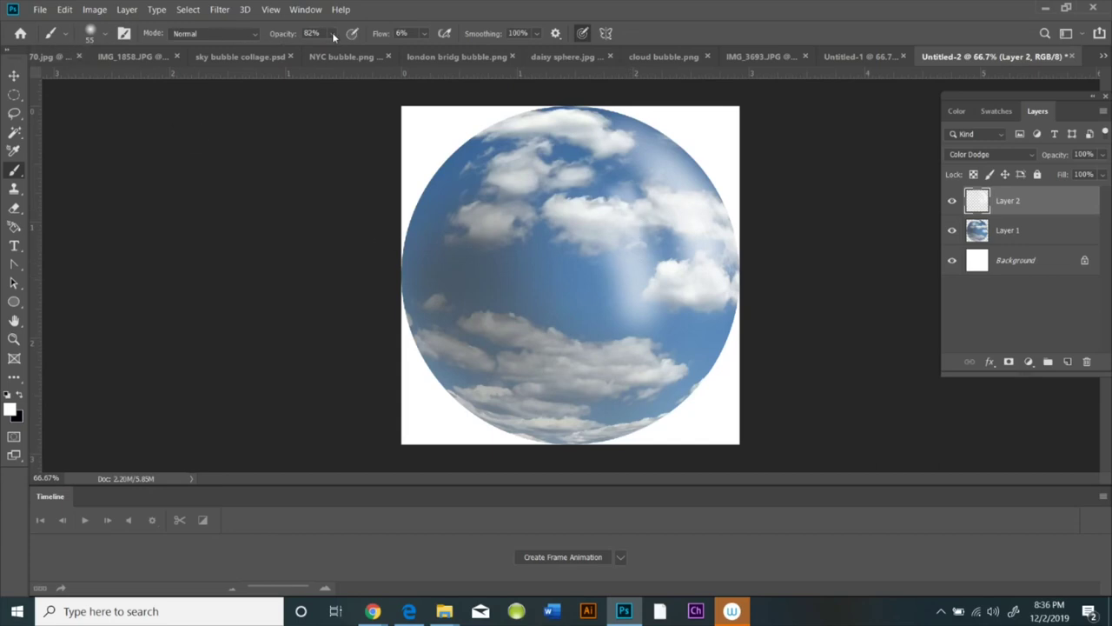
At 27% opacity, paint faint bright streaks down the sphere's left curve, resizing the brush to 59 px.
{"action": "left_click_drag", "start_coordinate": [310, 54], "coordinate": [303, 50]}
{"action": "left_click_drag", "start_coordinate": [478, 204], "coordinate": [476, 277]}
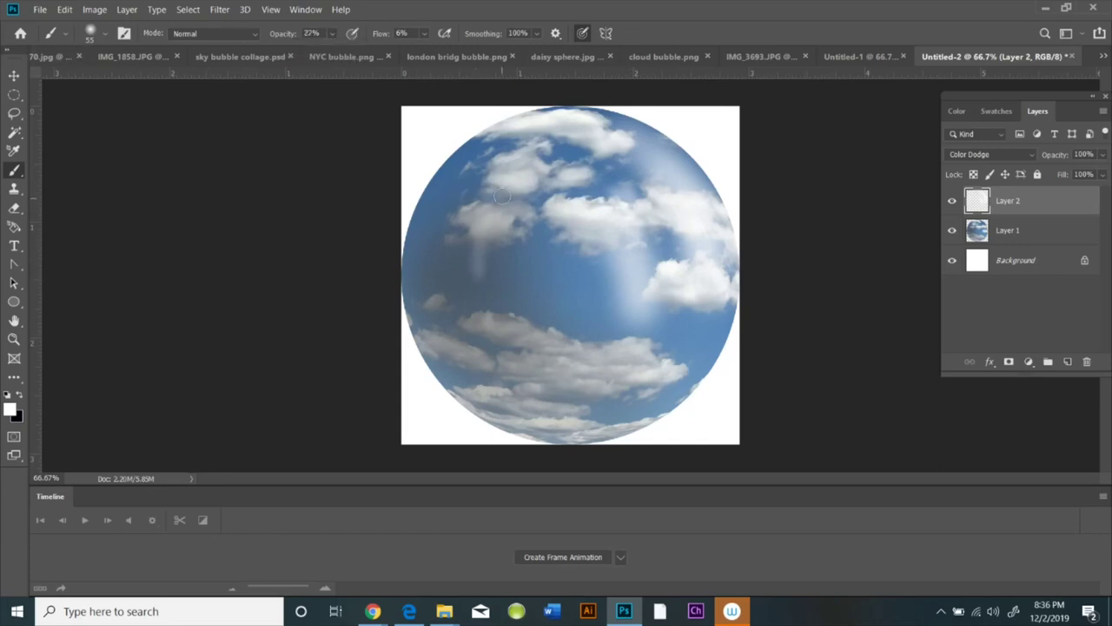
{"action": "left_click_drag", "start_coordinate": [476, 201], "coordinate": [476, 278]}
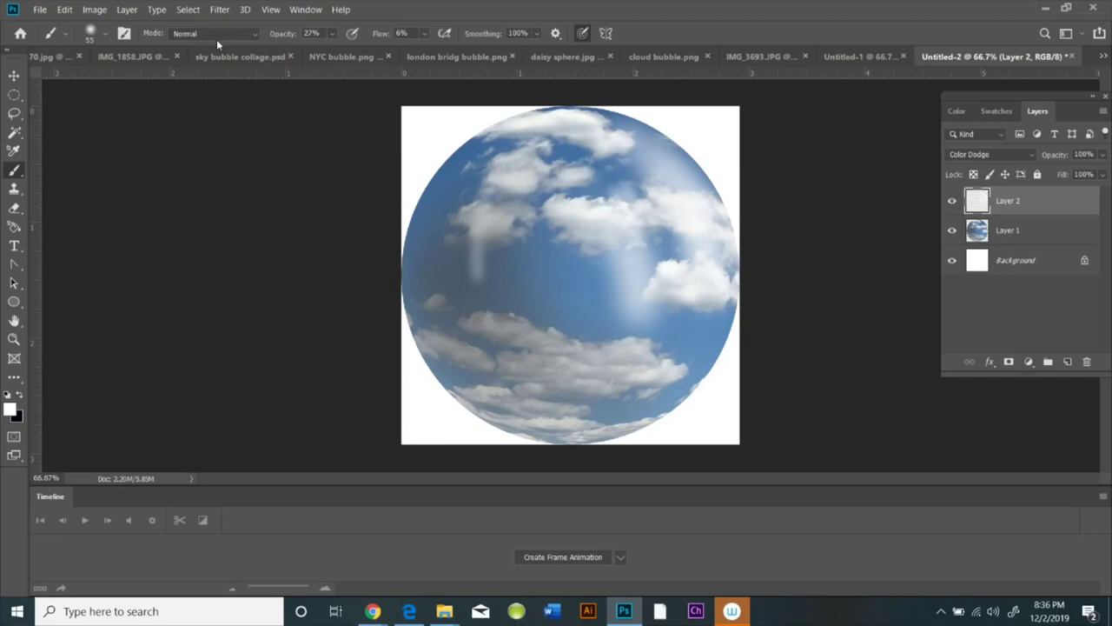
{"action": "left_click", "coordinate": [104, 33]}
{"action": "left_click_drag", "start_coordinate": [131, 67], "coordinate": [135, 67]}
{"action": "left_click", "coordinate": [256, 142]}
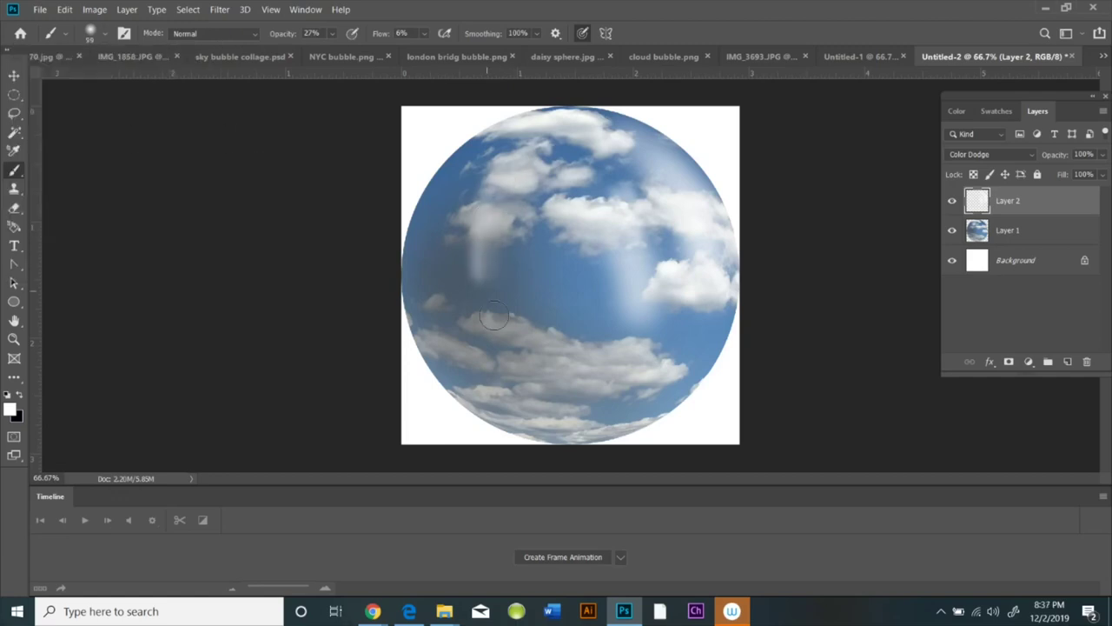
{"action": "left_click_drag", "start_coordinate": [462, 200], "coordinate": [503, 311]}
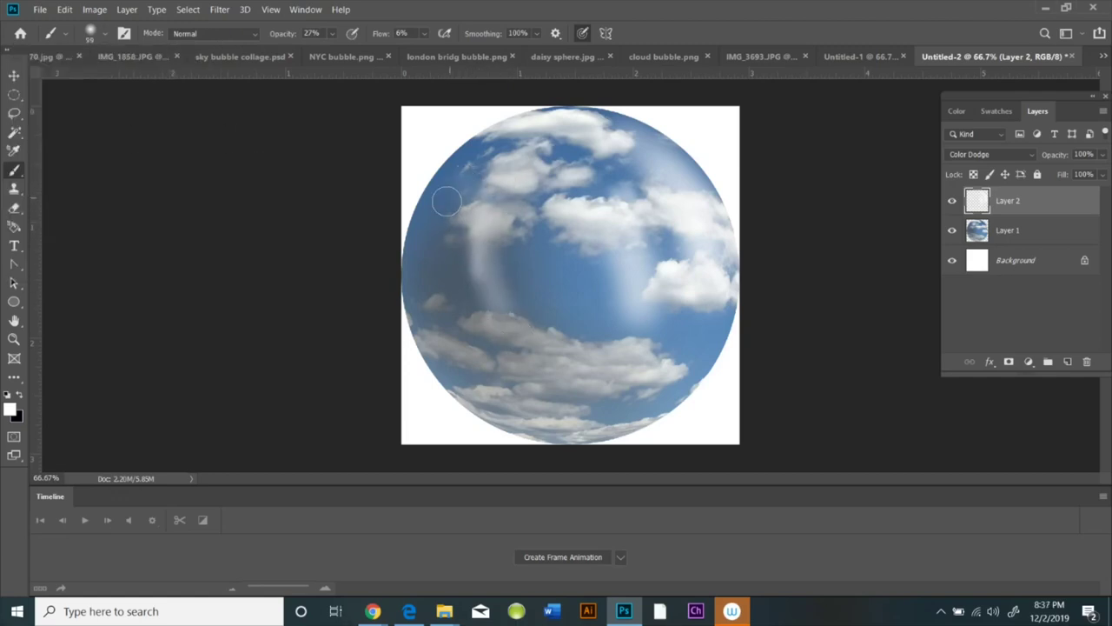
{"action": "mouse_move", "coordinate": [447, 202]}
{"action": "left_mouse_down"}
{"action": "mouse_move", "coordinate": [422, 262]}
{"action": "mouse_move", "coordinate": [440, 336]}
{"action": "left_mouse_up"}
{"action": "left_click_drag", "start_coordinate": [481, 279], "coordinate": [483, 202]}
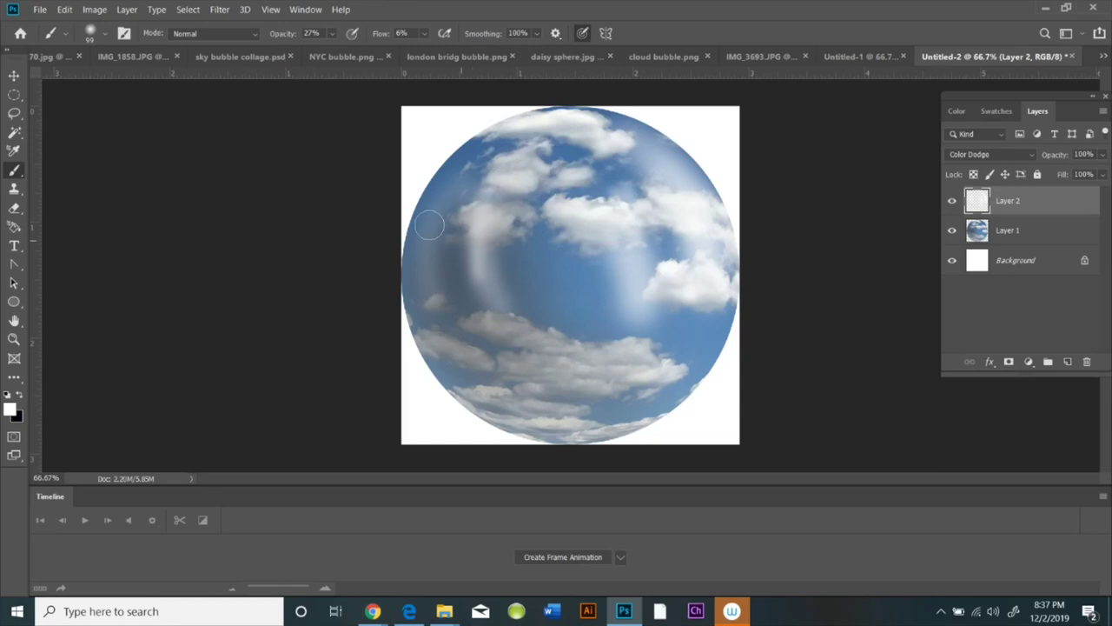
Swap colours and brighten the left inner curve further and the area around the right cloud.
{"action": "left_click", "coordinate": [21, 396]}
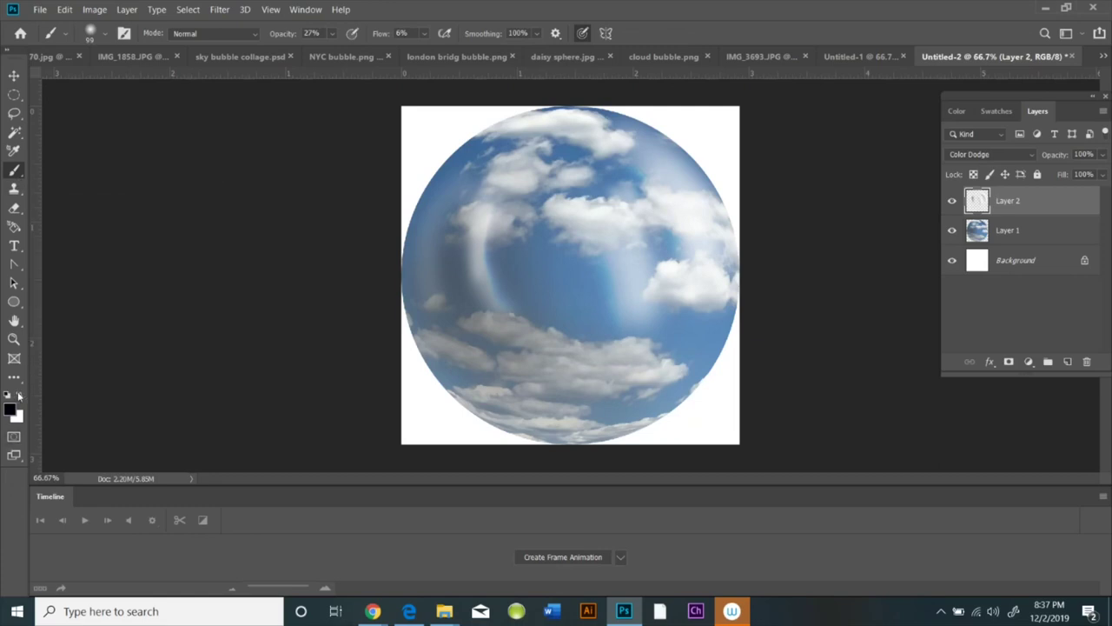
{"action": "mouse_move", "coordinate": [495, 198]}
{"action": "left_mouse_down"}
{"action": "mouse_move", "coordinate": [487, 265]}
{"action": "mouse_move", "coordinate": [496, 290]}
{"action": "mouse_move", "coordinate": [490, 235]}
{"action": "mouse_move", "coordinate": [510, 295]}
{"action": "left_mouse_up"}
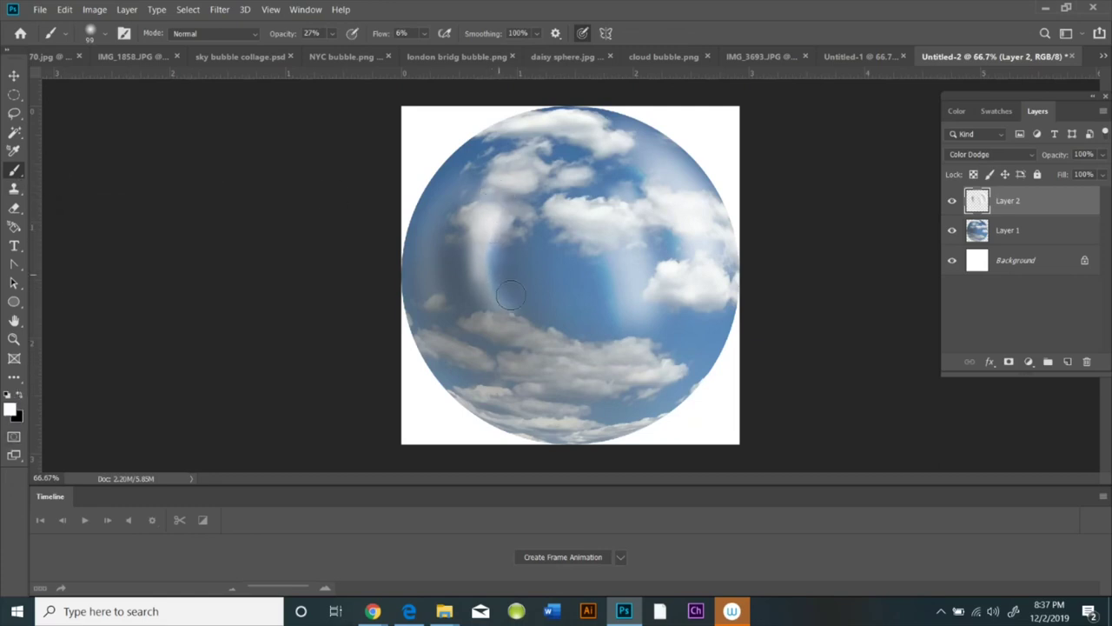
{"action": "left_click_drag", "start_coordinate": [712, 278], "coordinate": [703, 289]}
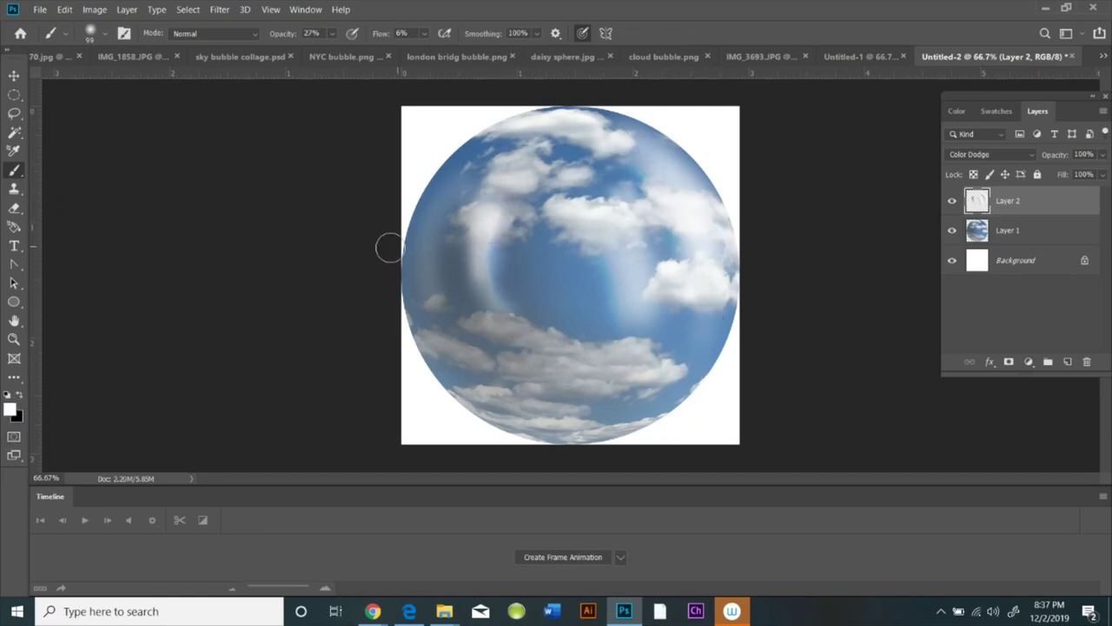
With the Smudge Tool, smear Layer 2's left shading band, central and top clouds into soft curved streaks.
{"action": "left_click", "coordinate": [14, 376]}
{"action": "left_click", "coordinate": [65, 466]}
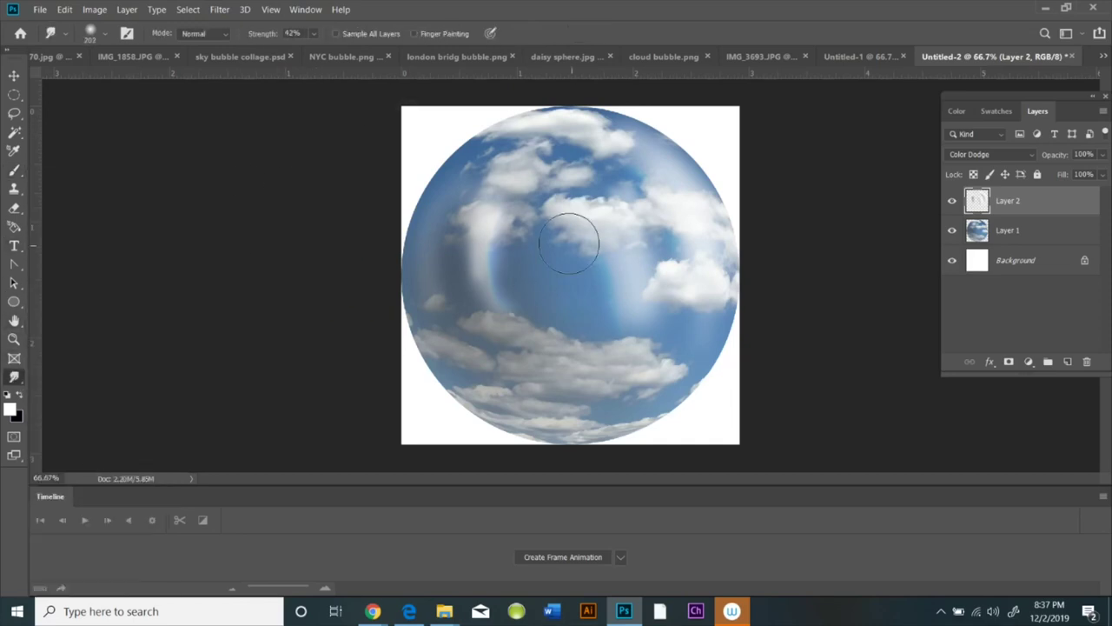
{"action": "mouse_move", "coordinate": [569, 243]}
{"action": "left_mouse_down"}
{"action": "mouse_move", "coordinate": [544, 228]}
{"action": "mouse_move", "coordinate": [494, 266]}
{"action": "mouse_move", "coordinate": [547, 272]}
{"action": "mouse_move", "coordinate": [517, 303]}
{"action": "mouse_move", "coordinate": [615, 304]}
{"action": "left_mouse_up"}
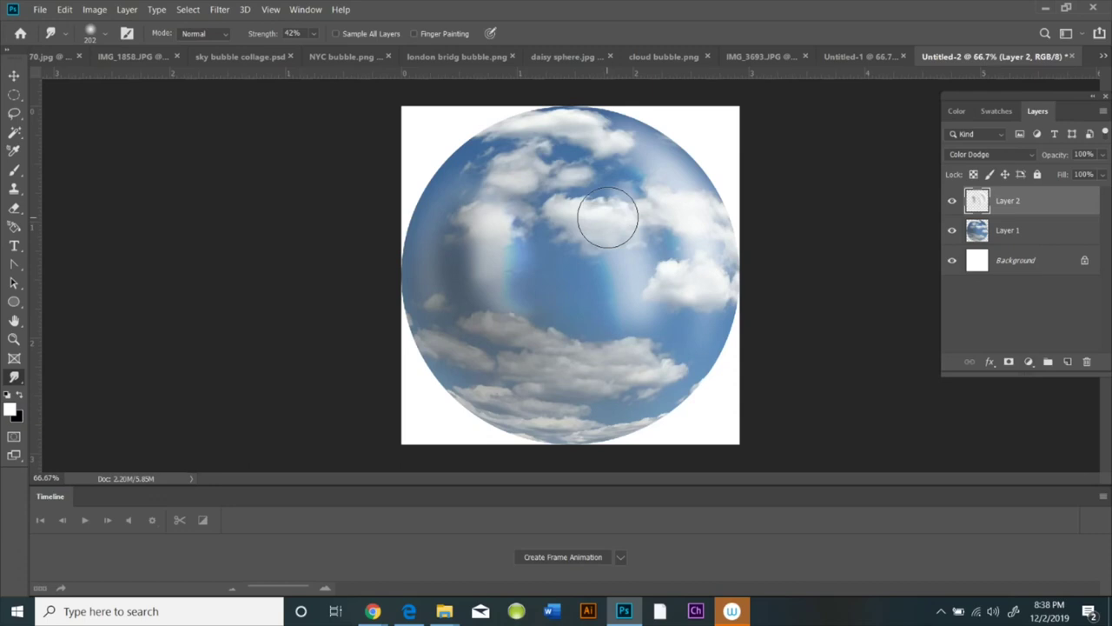
{"action": "mouse_move", "coordinate": [608, 217]}
{"action": "left_mouse_down"}
{"action": "mouse_move", "coordinate": [646, 278]}
{"action": "mouse_move", "coordinate": [666, 278]}
{"action": "mouse_move", "coordinate": [641, 335]}
{"action": "left_mouse_up"}
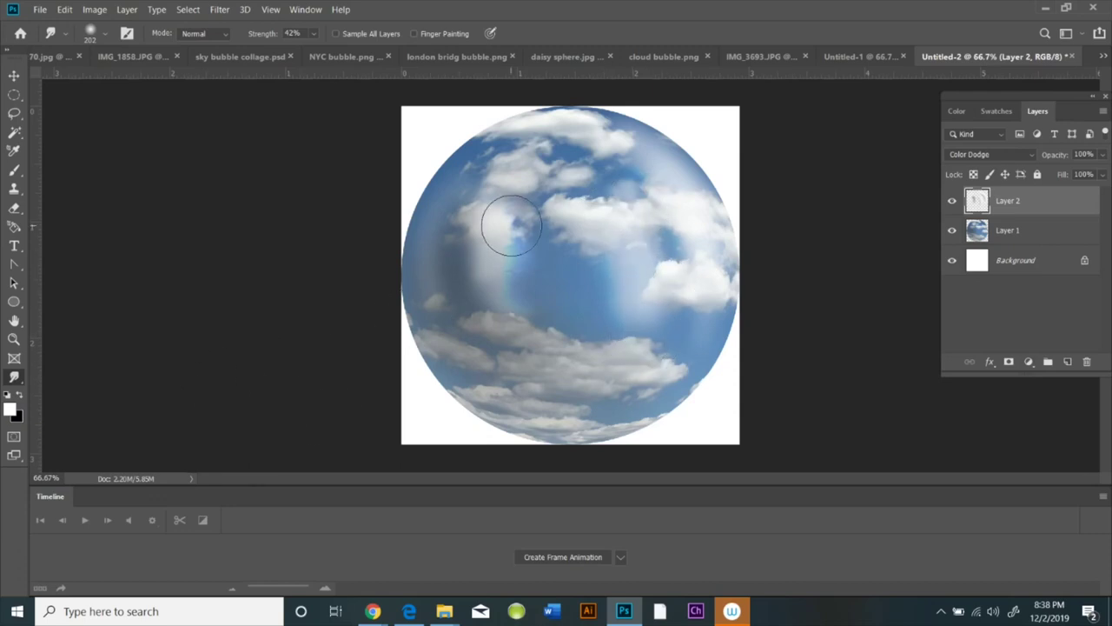
{"action": "mouse_move", "coordinate": [511, 226]}
{"action": "left_mouse_down"}
{"action": "mouse_move", "coordinate": [520, 341]}
{"action": "mouse_move", "coordinate": [541, 335]}
{"action": "mouse_move", "coordinate": [522, 271]}
{"action": "mouse_move", "coordinate": [522, 324]}
{"action": "left_mouse_up"}
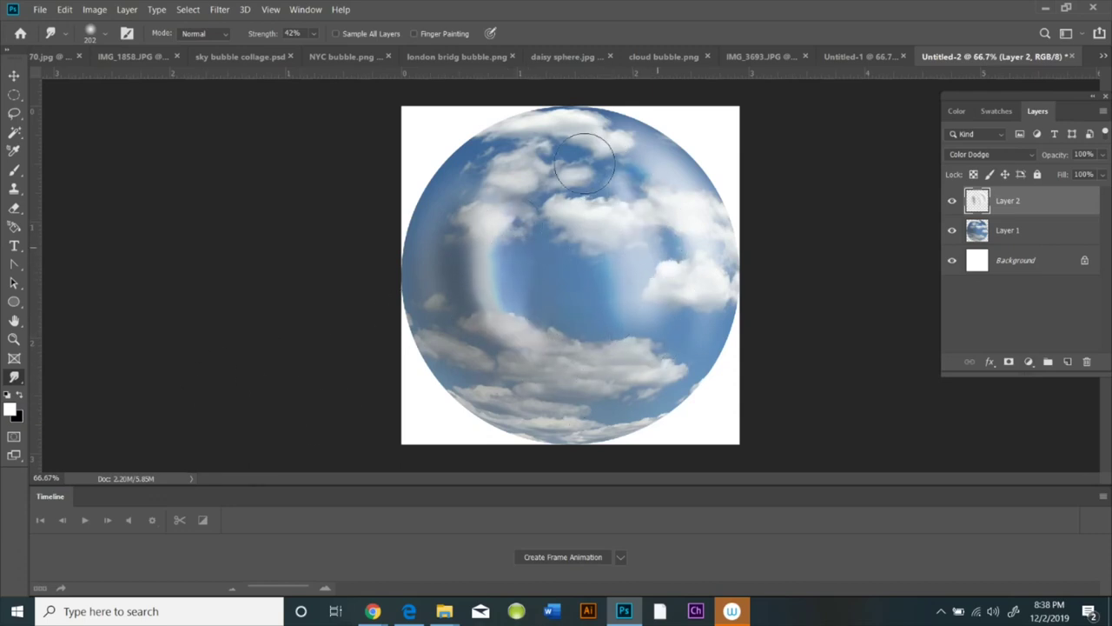
{"action": "left_click_drag", "start_coordinate": [584, 162], "coordinate": [606, 173]}
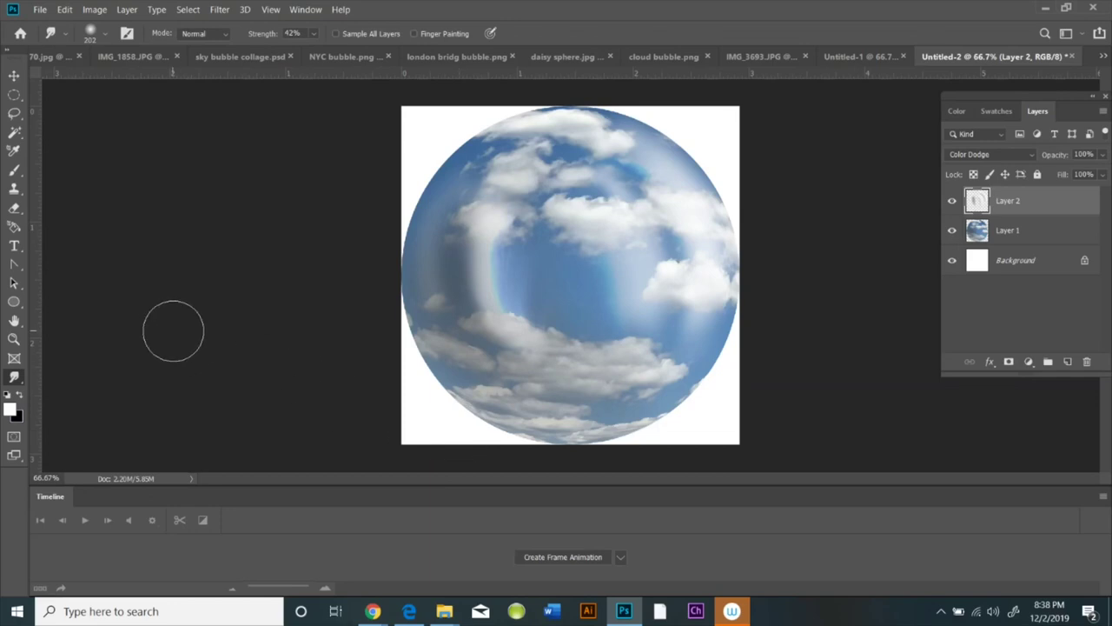
{"action": "mouse_move", "coordinate": [478, 221]}
{"action": "left_mouse_down"}
{"action": "mouse_move", "coordinate": [481, 287]}
{"action": "mouse_move", "coordinate": [461, 303]}
{"action": "mouse_move", "coordinate": [463, 348]}
{"action": "left_mouse_up"}
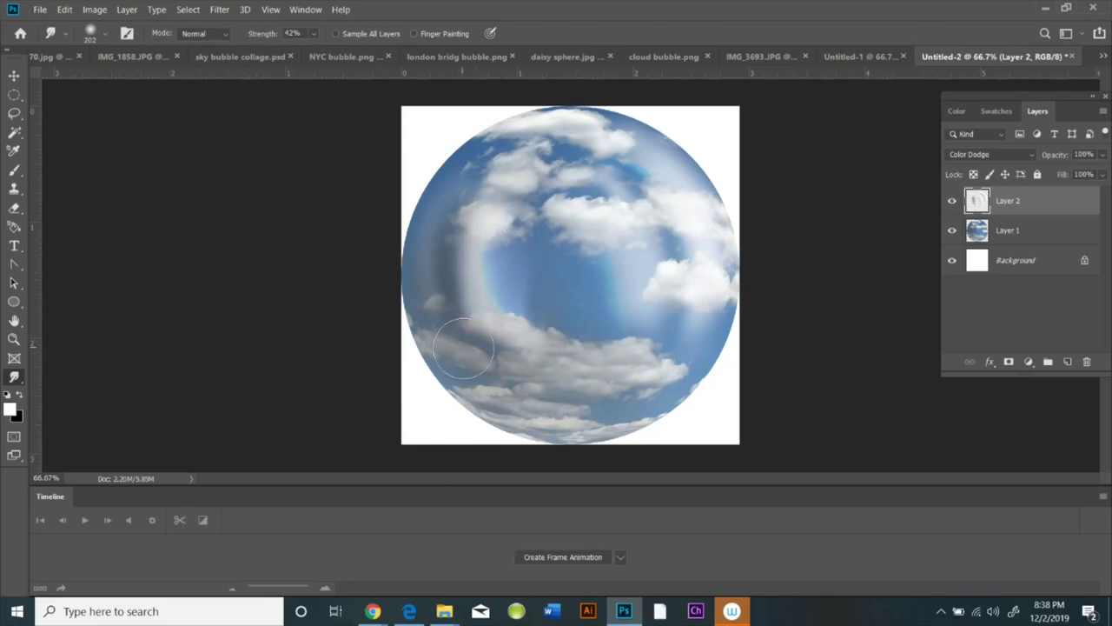
{"action": "mouse_move", "coordinate": [460, 247]}
{"action": "left_mouse_down"}
{"action": "mouse_move", "coordinate": [461, 301]}
{"action": "mouse_move", "coordinate": [519, 379]}
{"action": "mouse_move", "coordinate": [496, 263]}
{"action": "mouse_move", "coordinate": [513, 354]}
{"action": "mouse_move", "coordinate": [494, 293]}
{"action": "mouse_move", "coordinate": [498, 239]}
{"action": "mouse_move", "coordinate": [533, 368]}
{"action": "mouse_move", "coordinate": [504, 321]}
{"action": "mouse_move", "coordinate": [487, 197]}
{"action": "mouse_move", "coordinate": [513, 160]}
{"action": "mouse_move", "coordinate": [497, 294]}
{"action": "mouse_move", "coordinate": [510, 332]}
{"action": "mouse_move", "coordinate": [549, 201]}
{"action": "mouse_move", "coordinate": [489, 243]}
{"action": "mouse_move", "coordinate": [490, 180]}
{"action": "mouse_move", "coordinate": [530, 148]}
{"action": "mouse_move", "coordinate": [492, 224]}
{"action": "mouse_move", "coordinate": [504, 179]}
{"action": "left_mouse_up"}
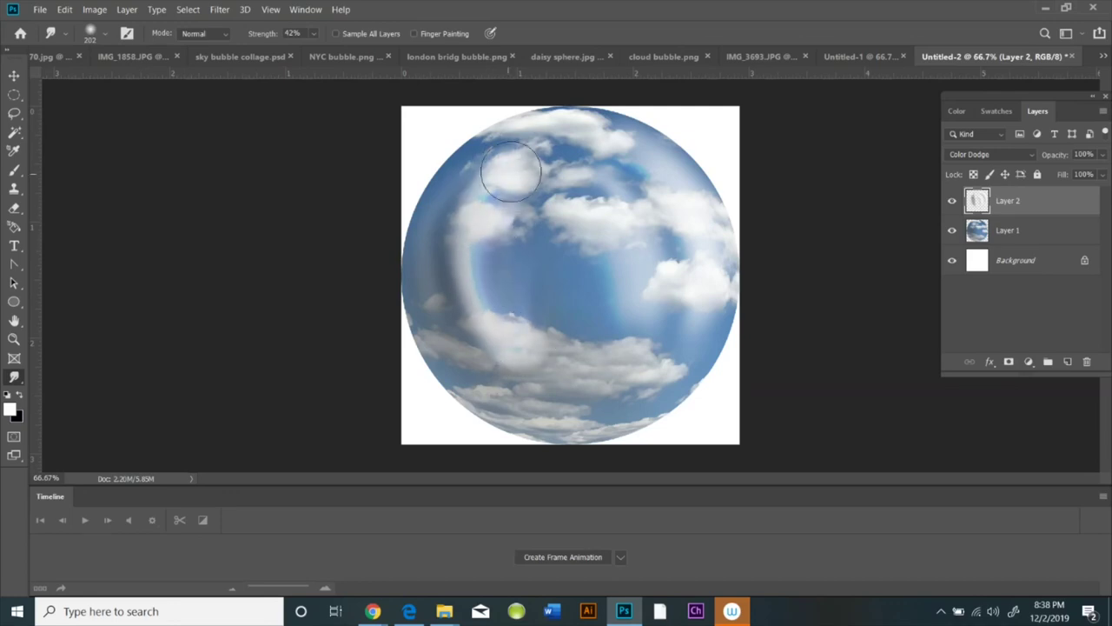
Warp Layer 2 so its highlight streaks curve around the sphere, then commit the warp.
{"action": "left_click", "coordinate": [64, 9]}
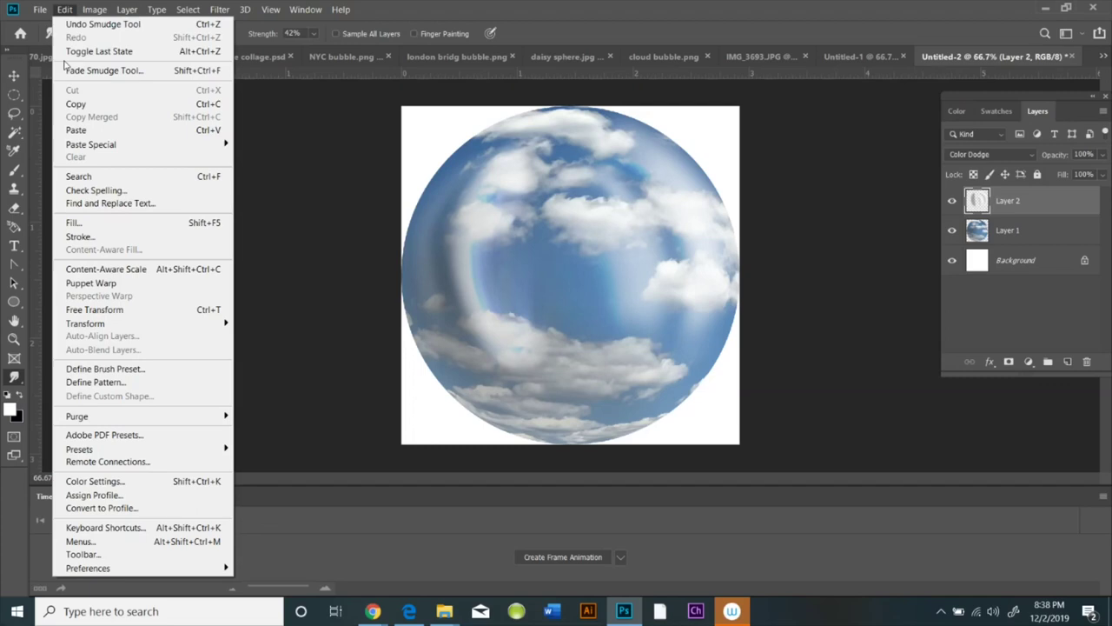
{"action": "mouse_move", "coordinate": [124, 335]}
{"action": "left_click", "coordinate": [257, 409]}
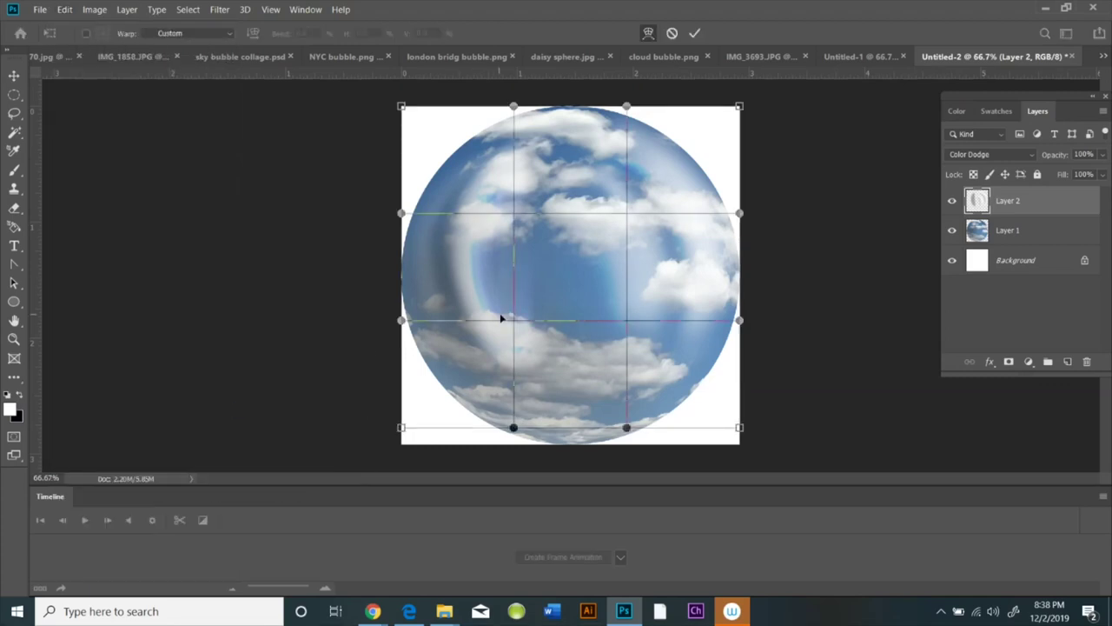
{"action": "left_click_drag", "start_coordinate": [515, 324], "coordinate": [501, 218]}
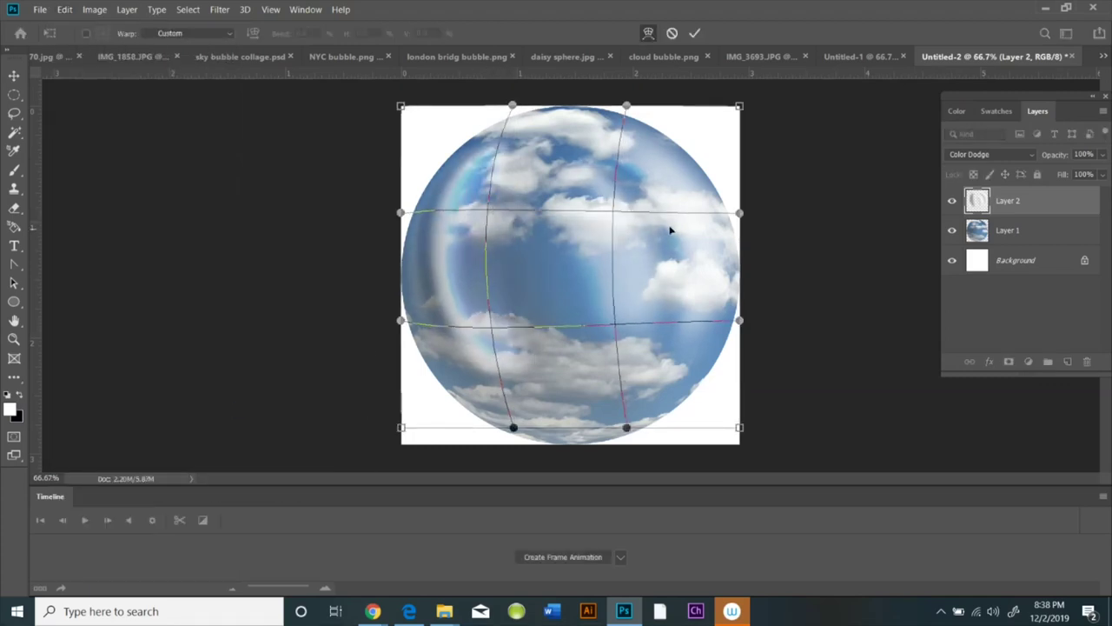
{"action": "left_click_drag", "start_coordinate": [617, 210], "coordinate": [642, 330]}
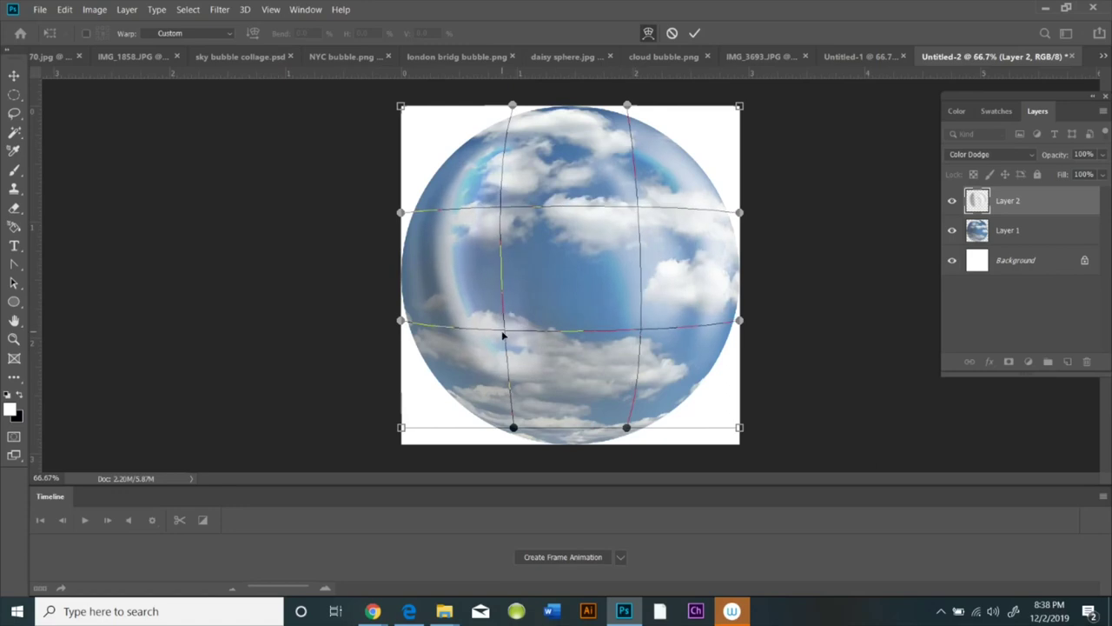
{"action": "left_click_drag", "start_coordinate": [502, 334], "coordinate": [512, 212]}
{"action": "left_click_drag", "start_coordinate": [504, 340], "coordinate": [501, 343]}
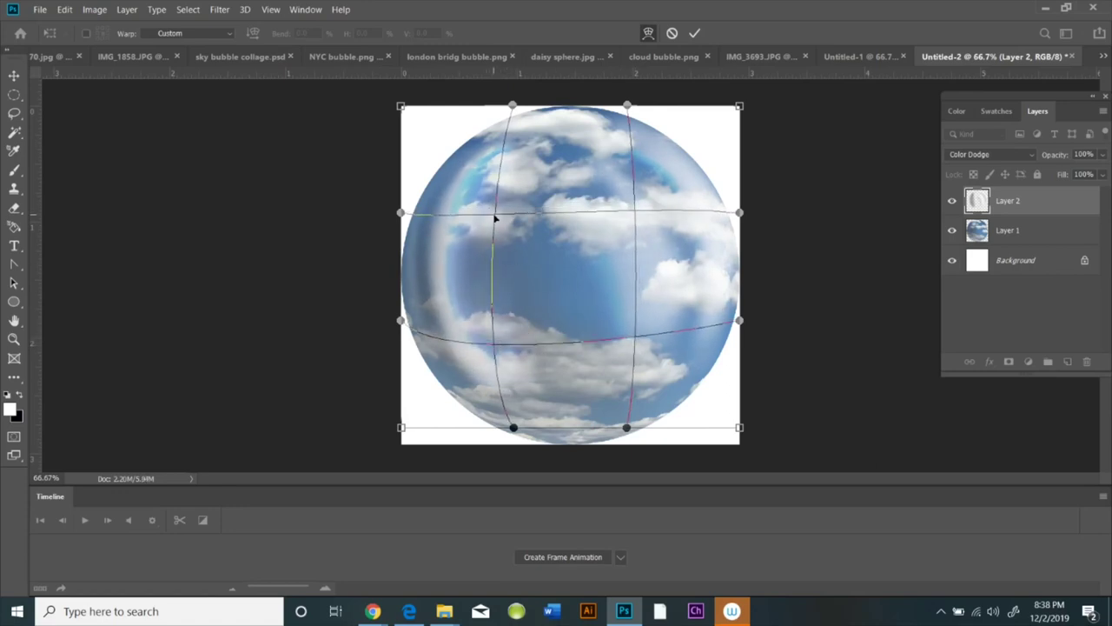
{"action": "left_click_drag", "start_coordinate": [495, 219], "coordinate": [641, 210]}
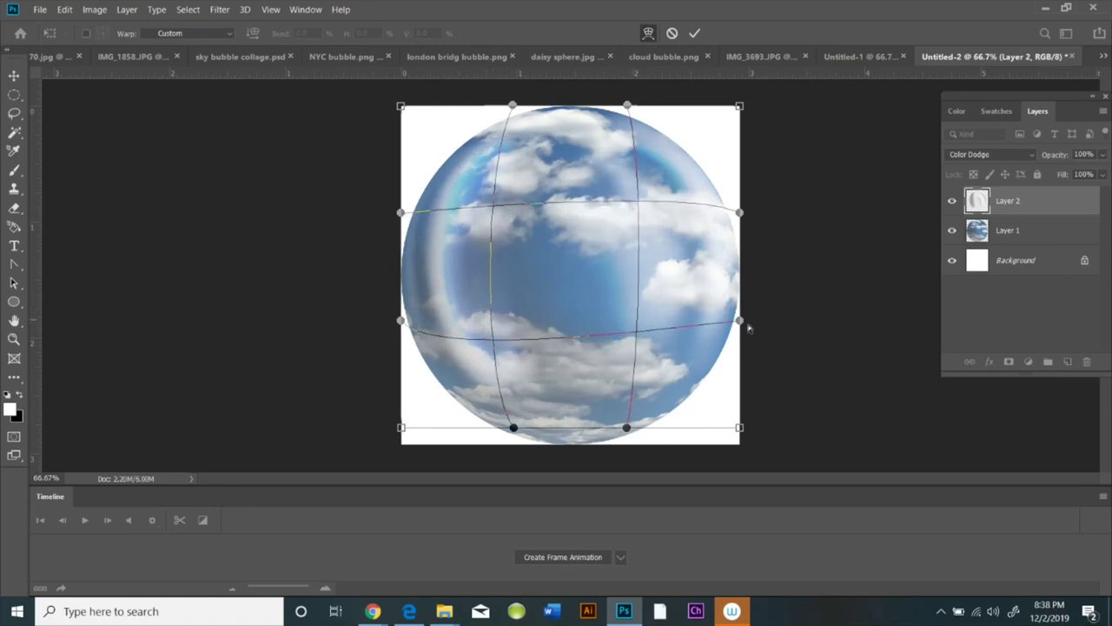
{"action": "left_click", "coordinate": [695, 33]}
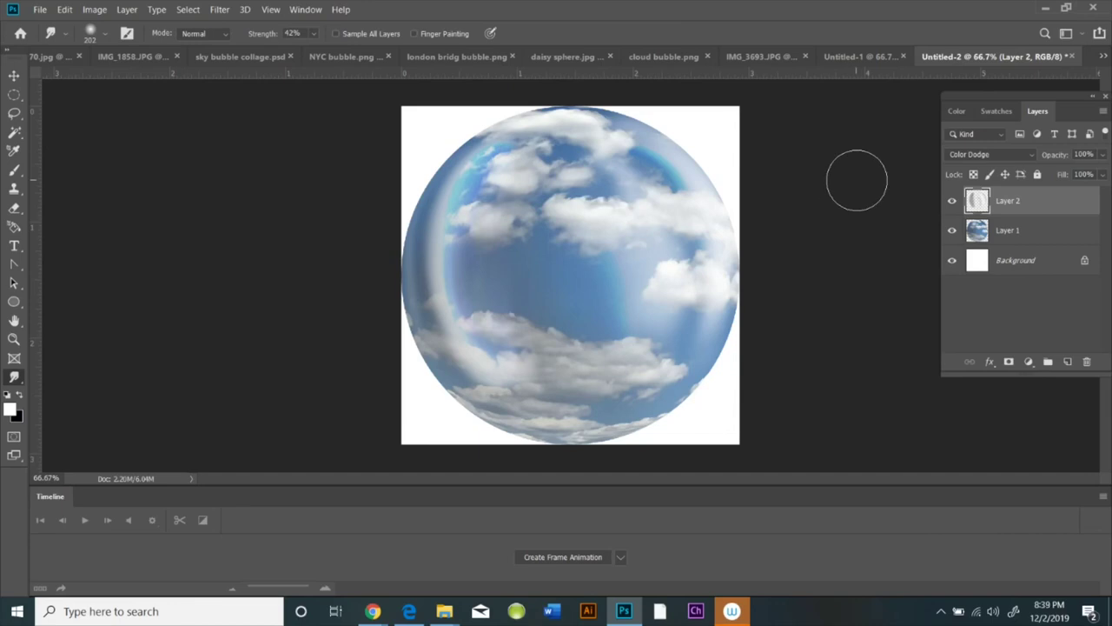
Hide the white Background layer, select the Eraser, and toggle Layer 2 off and on to compare.
{"action": "left_click", "coordinate": [952, 261]}
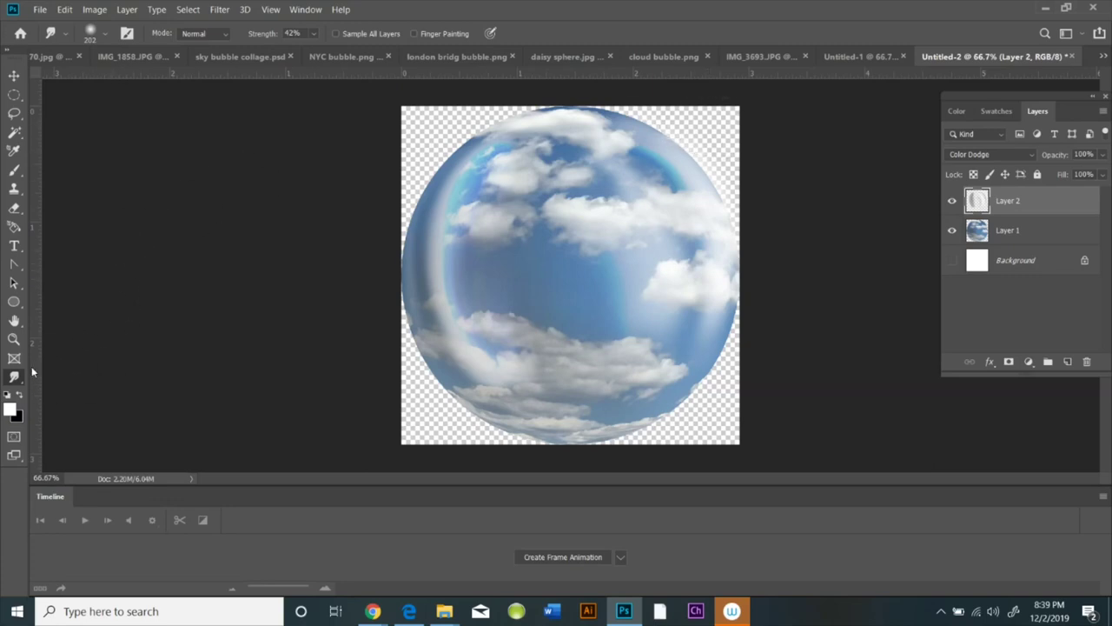
{"action": "left_click", "coordinate": [13, 207]}
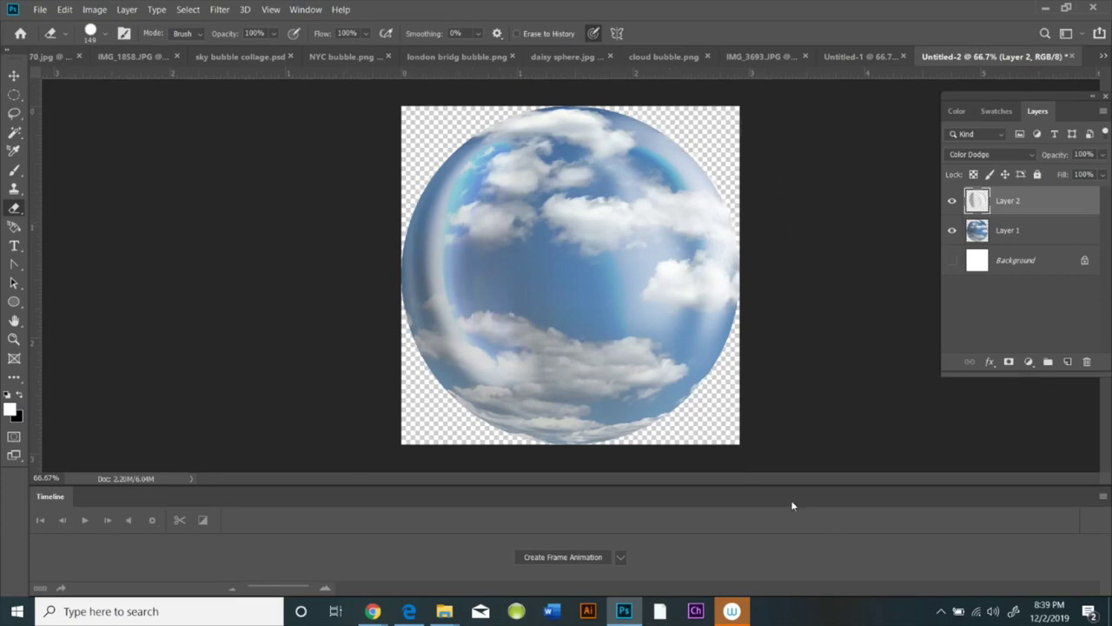
{"action": "left_click", "coordinate": [952, 206]}
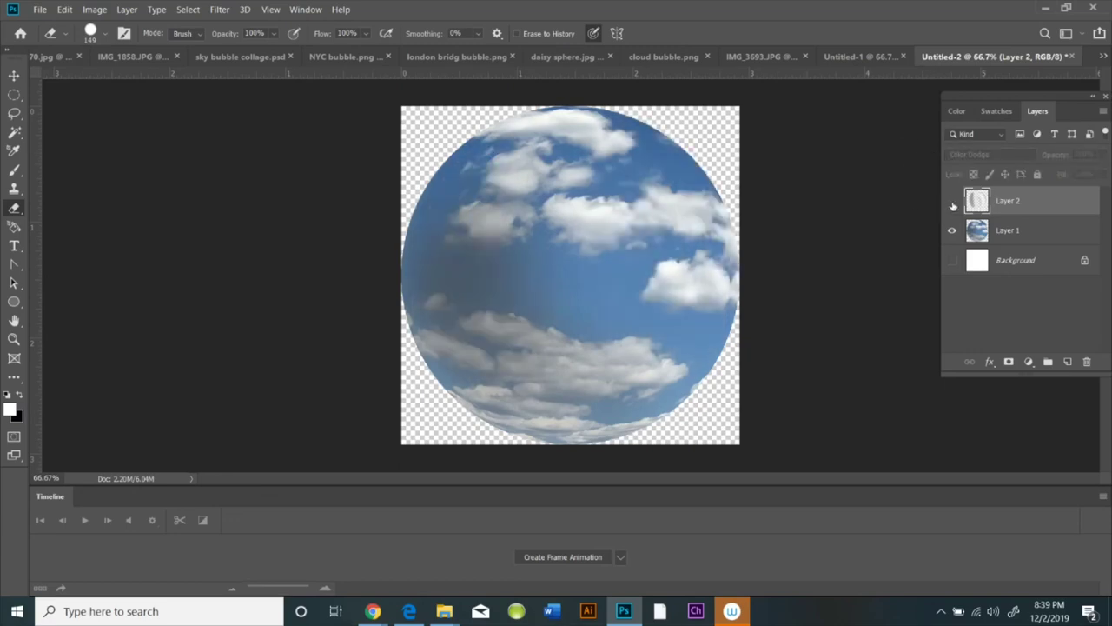
{"action": "left_click", "coordinate": [952, 203]}
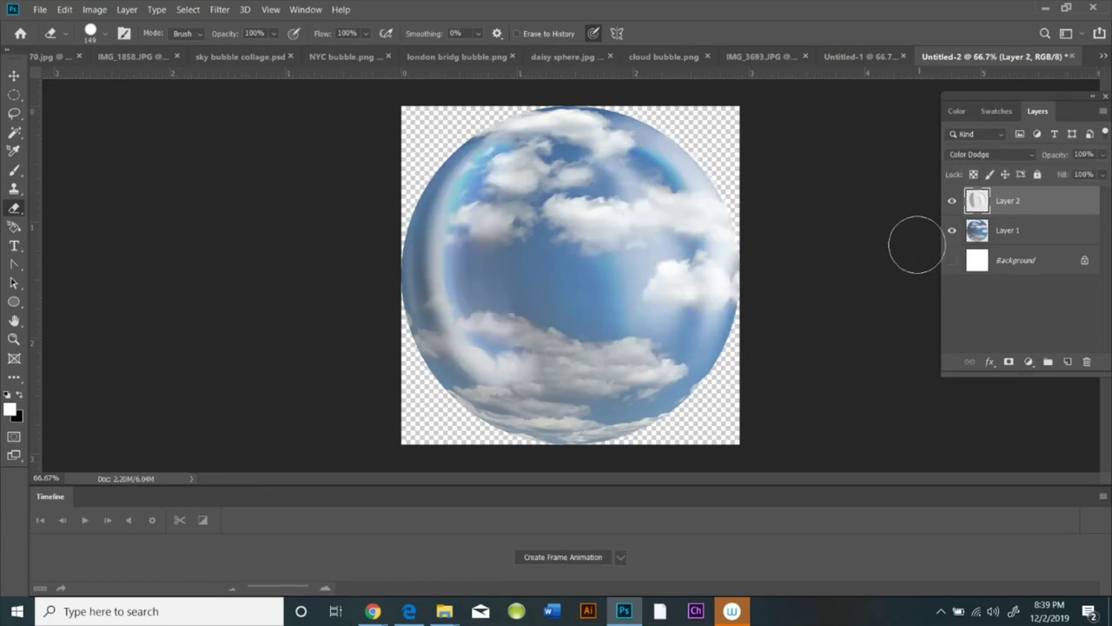
Save the image as a PNG named 'cloud bubble 2' on the Desktop instead of replacing cloud bubble.png.
{"action": "left_click", "coordinate": [39, 9]}
{"action": "left_click", "coordinate": [54, 162]}
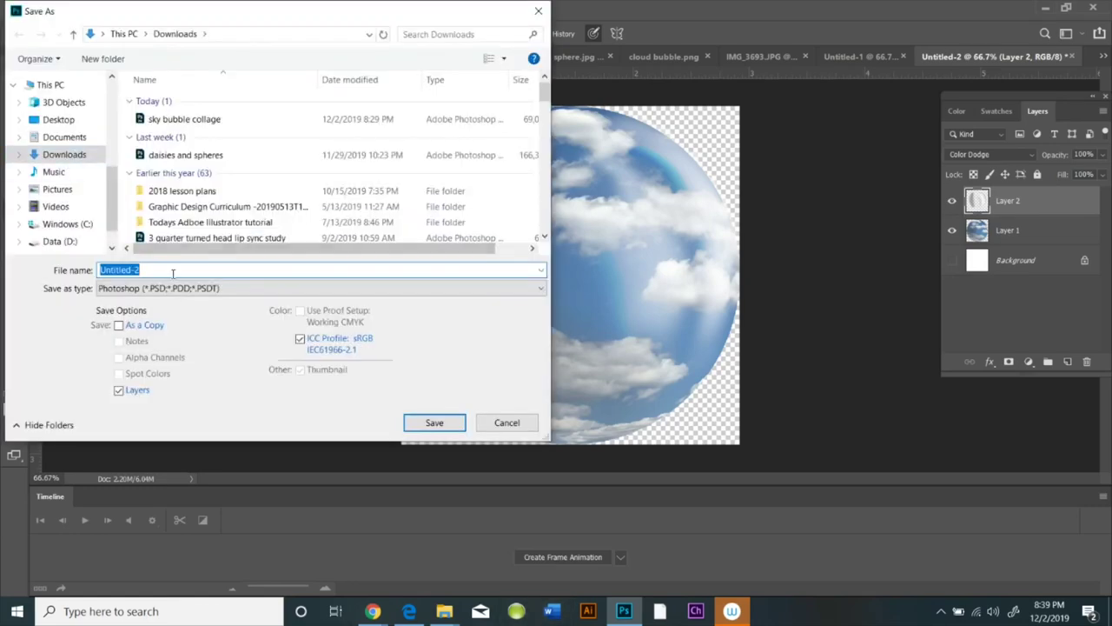
{"action": "left_click", "coordinate": [165, 288]}
{"action": "left_click", "coordinate": [157, 496]}
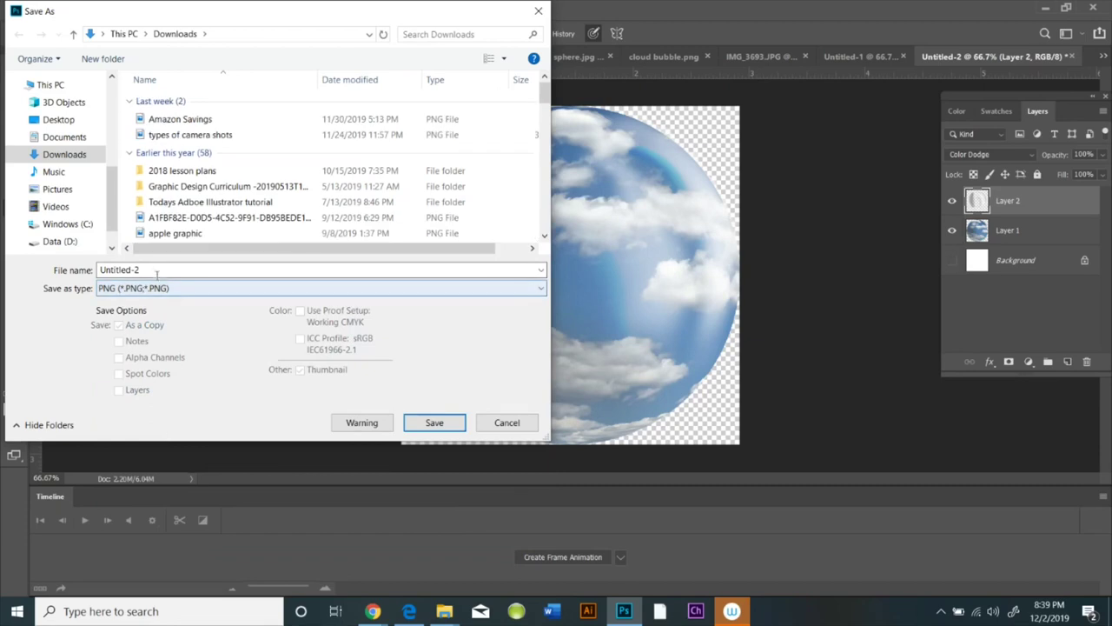
{"action": "left_click", "coordinate": [161, 269]}
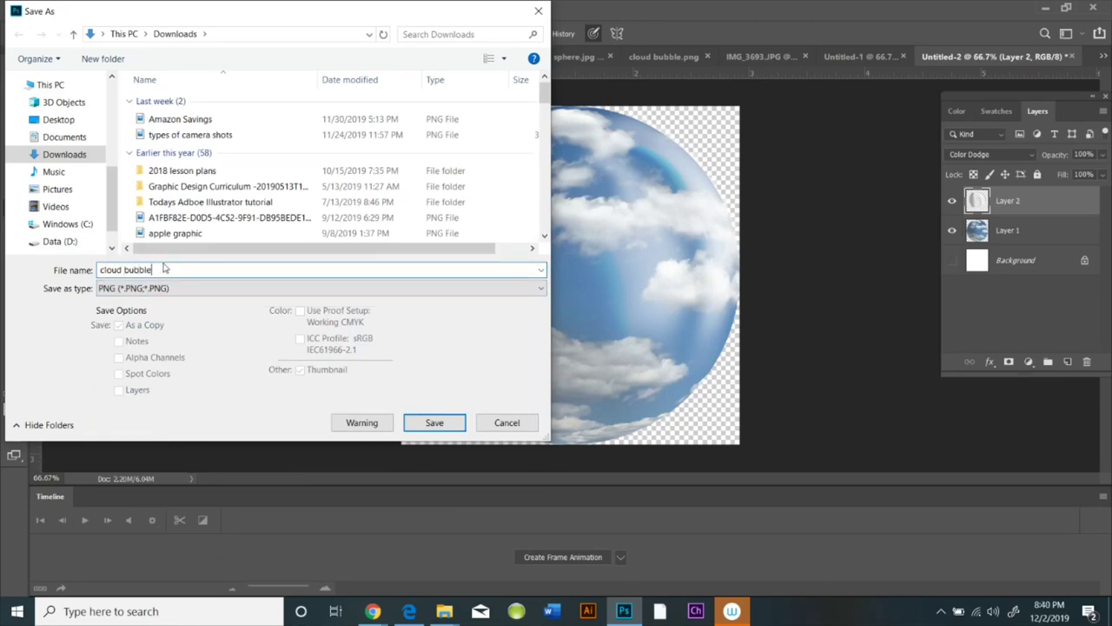
{"action": "left_click", "coordinate": [53, 119]}
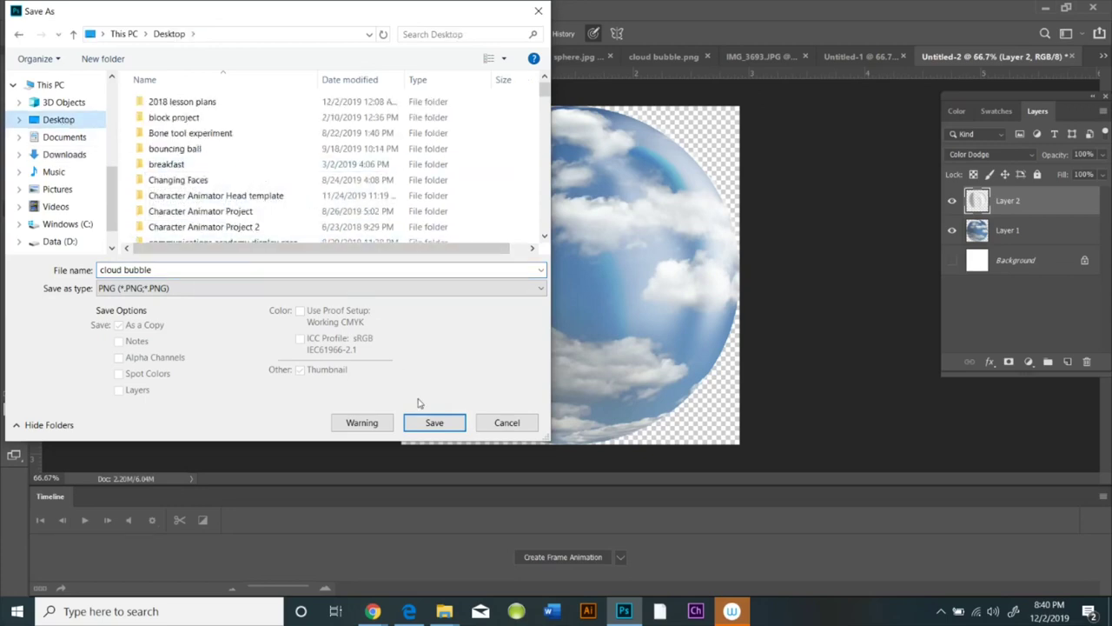
{"action": "left_click", "coordinate": [433, 422]}
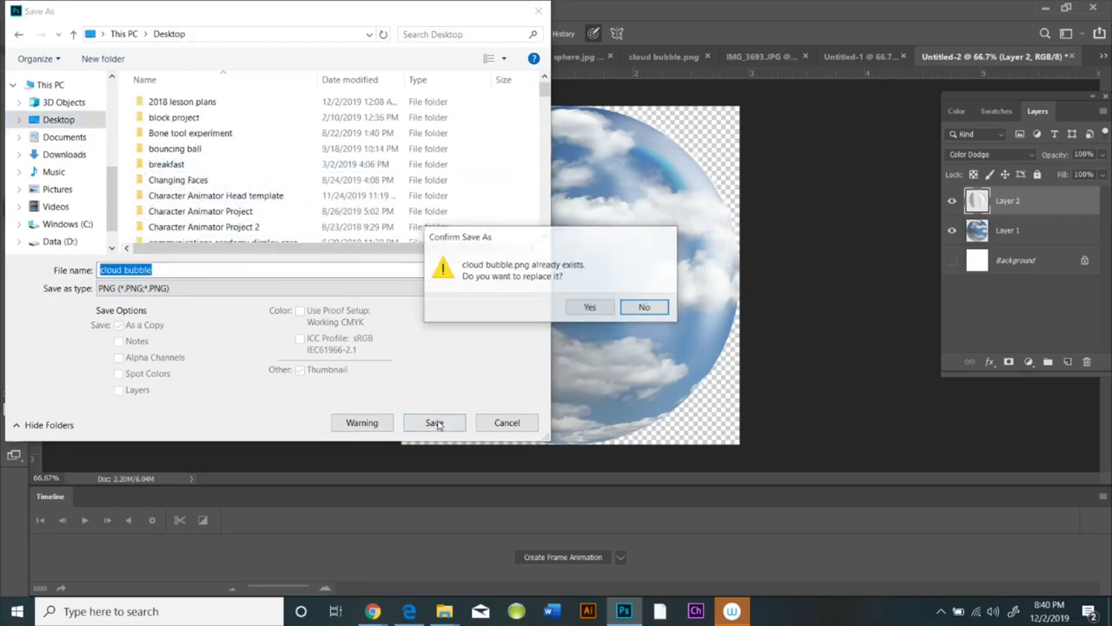
{"action": "left_click", "coordinate": [642, 308]}
{"action": "left_click", "coordinate": [199, 267]}
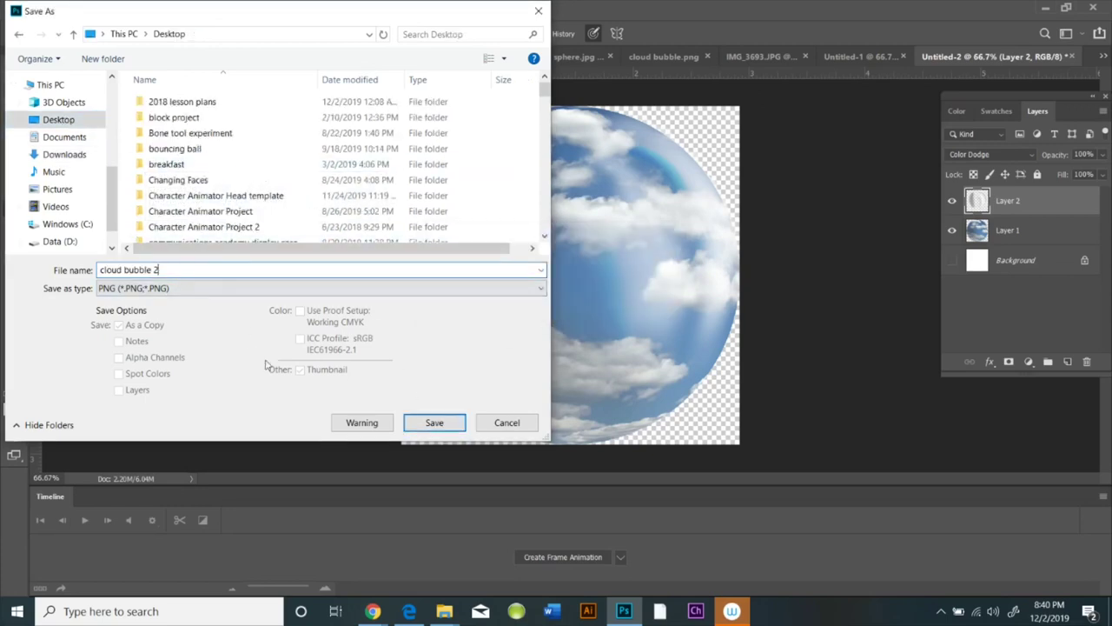
{"action": "left_click", "coordinate": [433, 422]}
{"action": "left_click", "coordinate": [634, 176]}
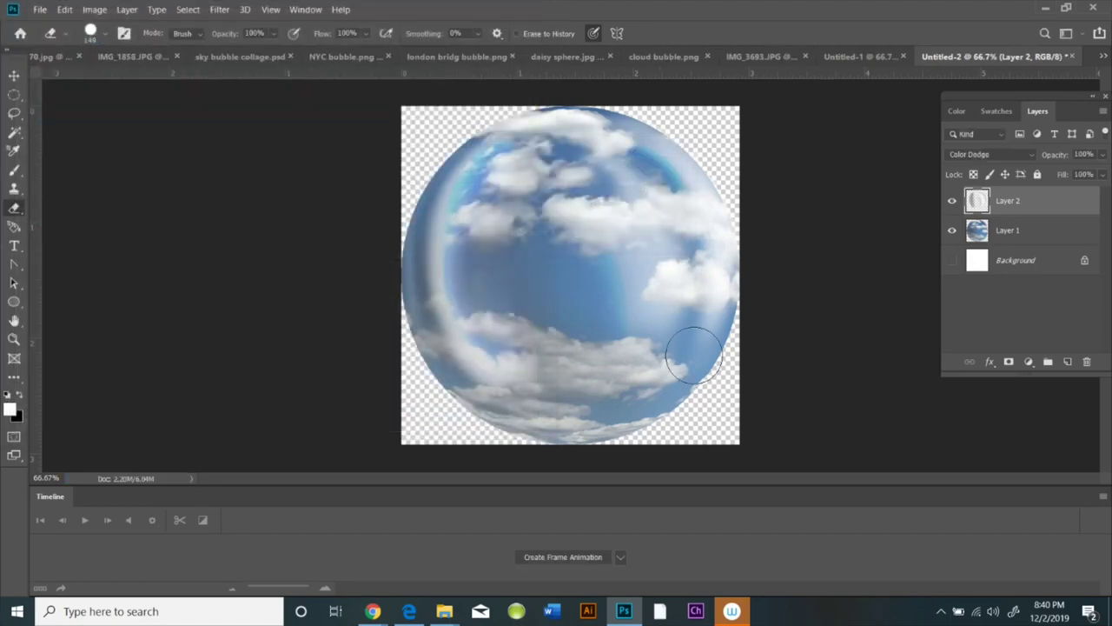
Open cloud bubble 2.png from the Desktop, filtering the files to those modified today.
{"action": "left_click", "coordinate": [202, 56]}
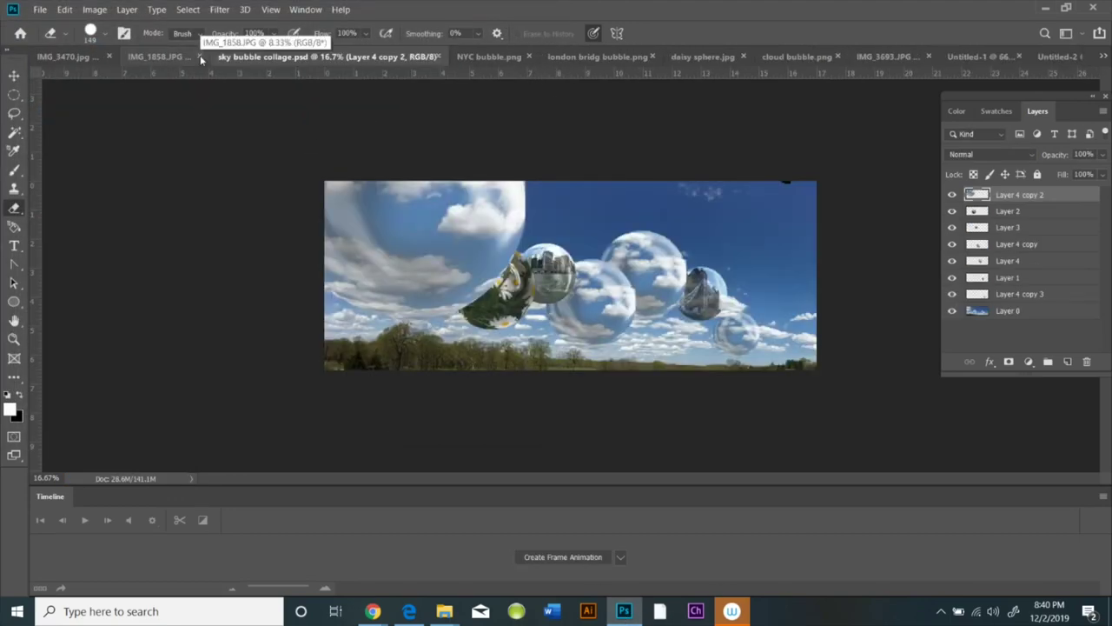
{"action": "left_click", "coordinate": [65, 9]}
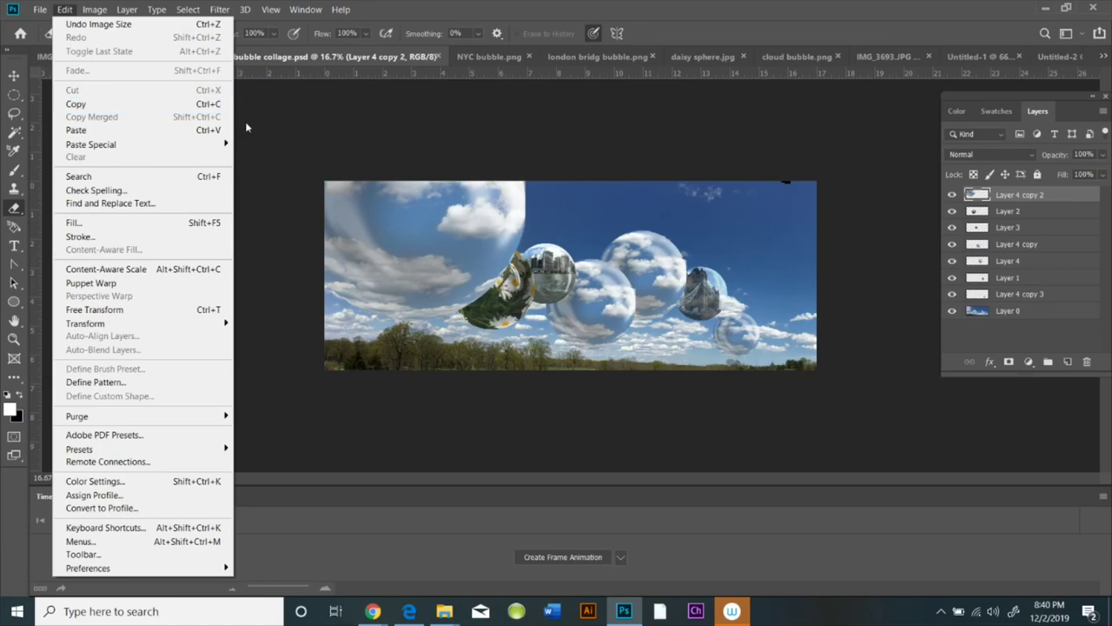
{"action": "left_click", "coordinate": [64, 9]}
{"action": "left_click", "coordinate": [40, 10]}
{"action": "left_click", "coordinate": [54, 37]}
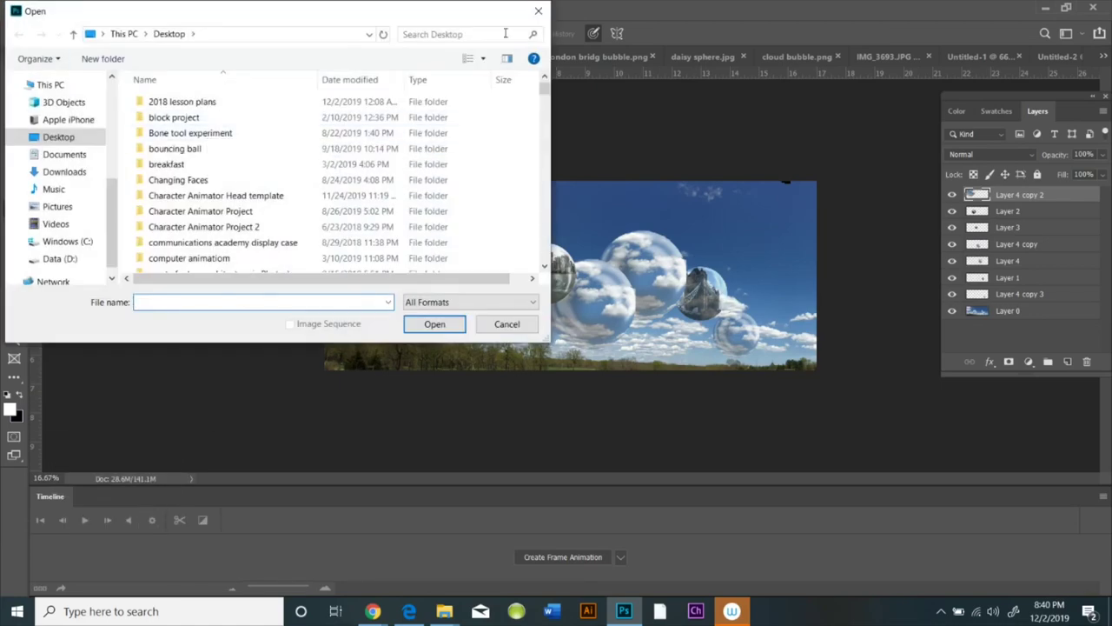
{"action": "left_click", "coordinate": [470, 33]}
{"action": "left_click", "coordinate": [443, 47]}
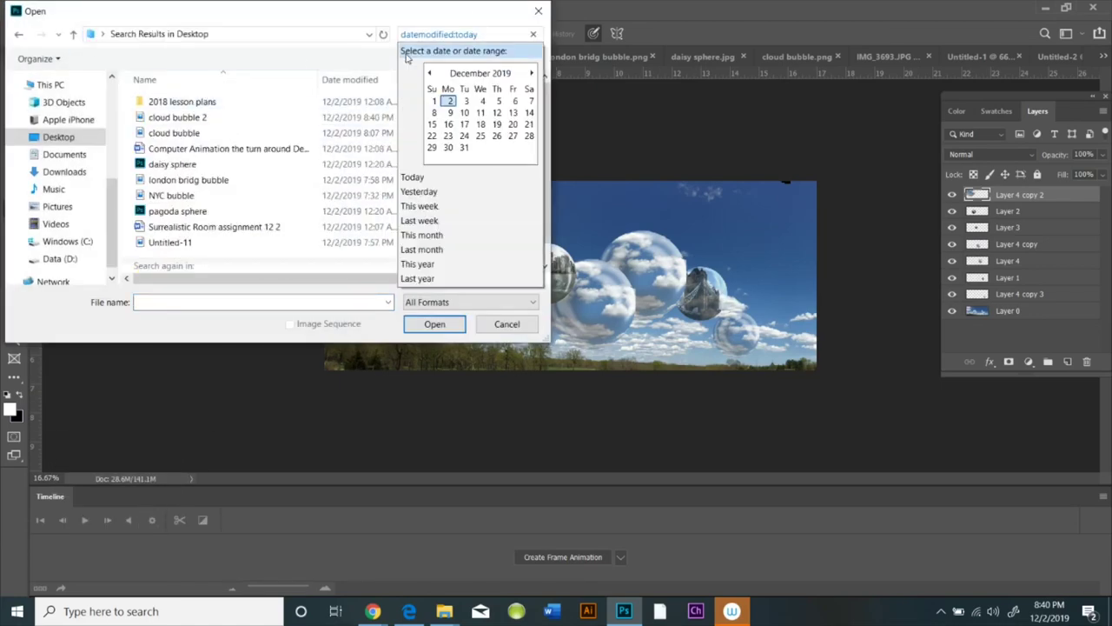
{"action": "left_click", "coordinate": [156, 117]}
{"action": "left_click", "coordinate": [435, 323]}
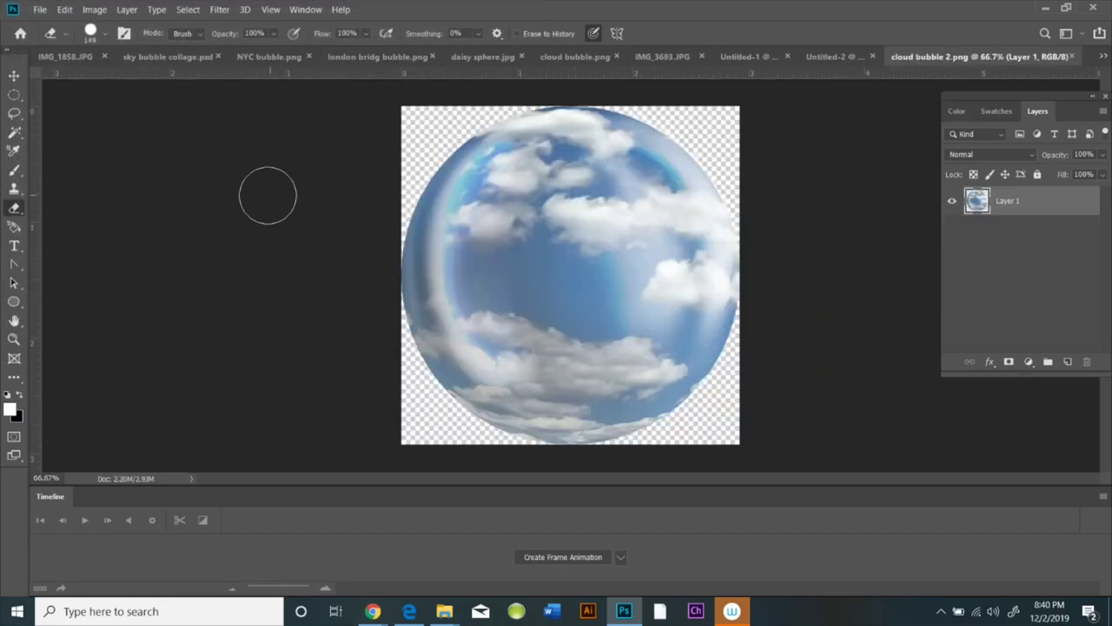
Return to the sky bubble collage and paste the cloud bubble in as a new layer.
{"action": "left_click", "coordinate": [65, 9]}
{"action": "left_click", "coordinate": [64, 9]}
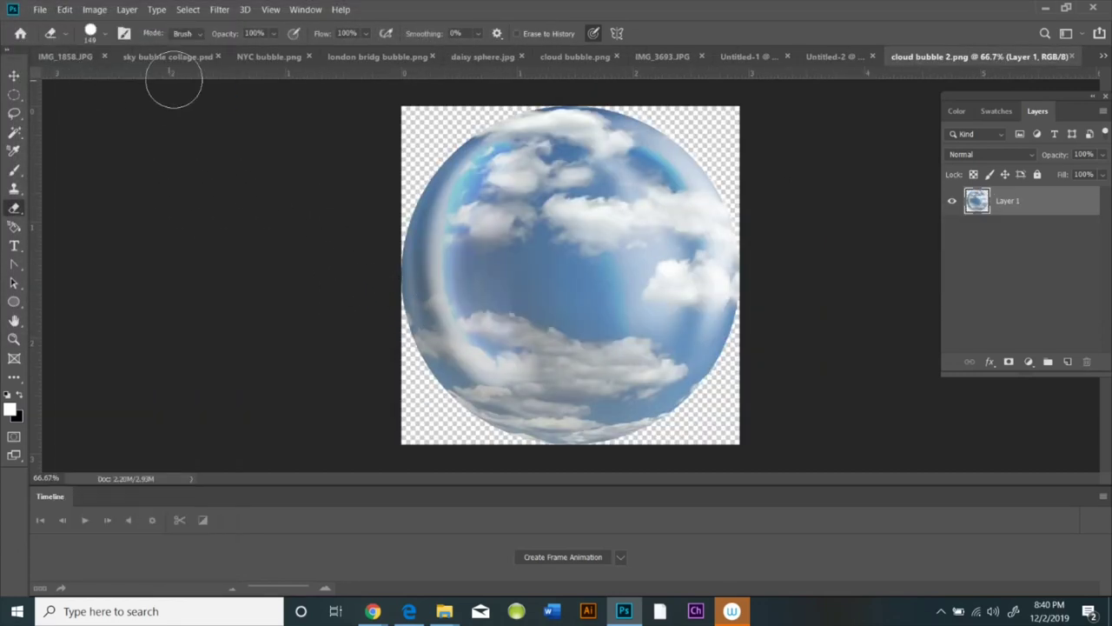
{"action": "left_click", "coordinate": [189, 61]}
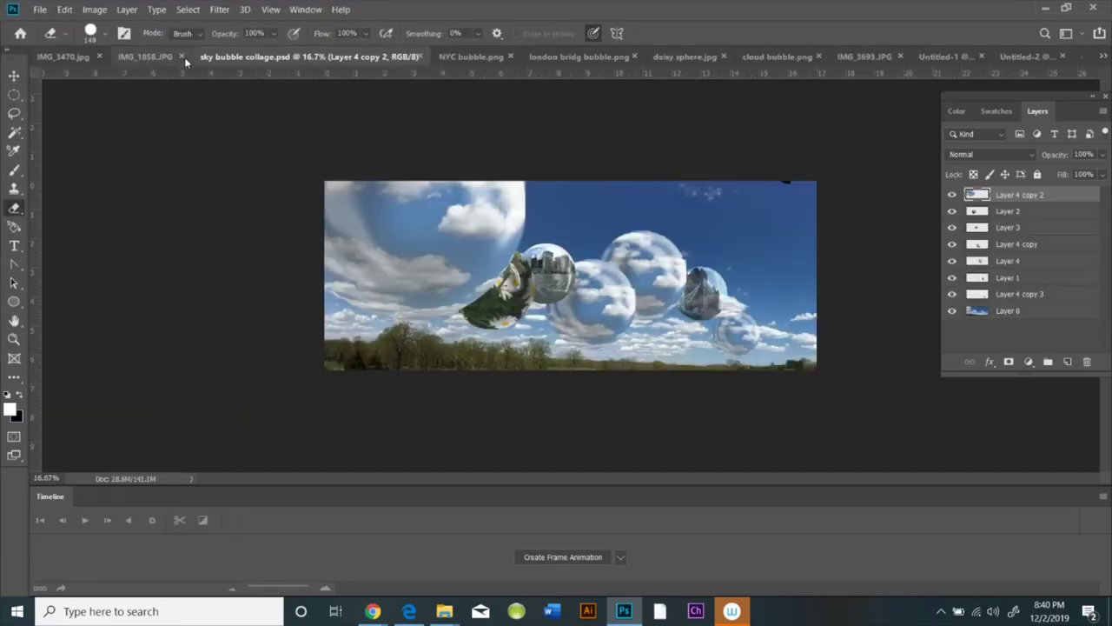
{"action": "left_click", "coordinate": [61, 12]}
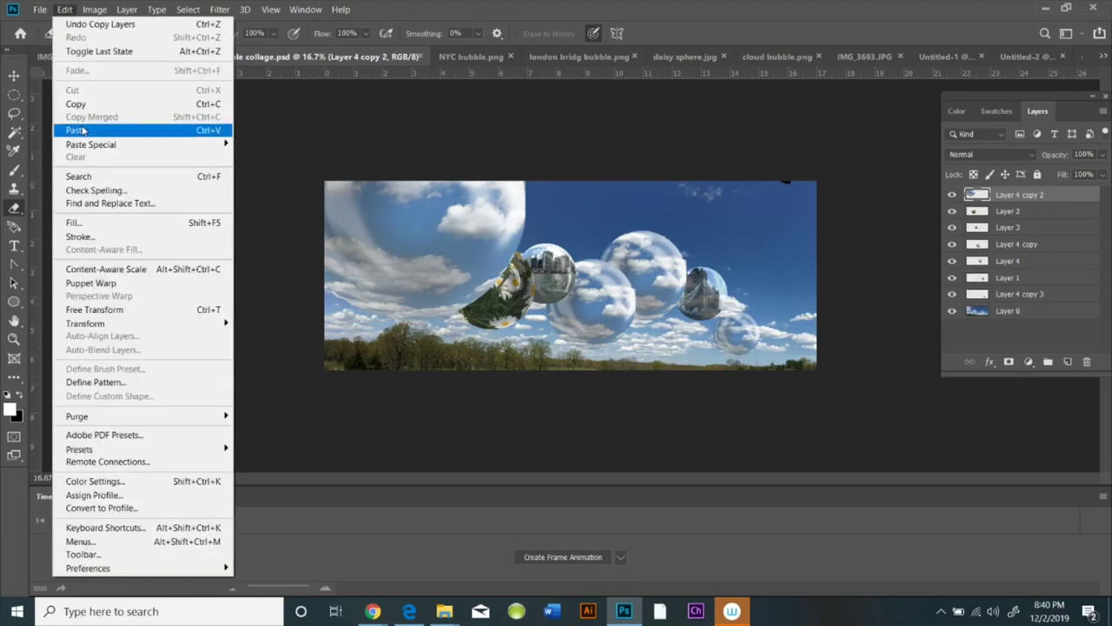
{"action": "left_click", "coordinate": [82, 129]}
Move the pasted bubble to the upper left and scale it up to about 311%.
{"action": "left_click", "coordinate": [13, 76]}
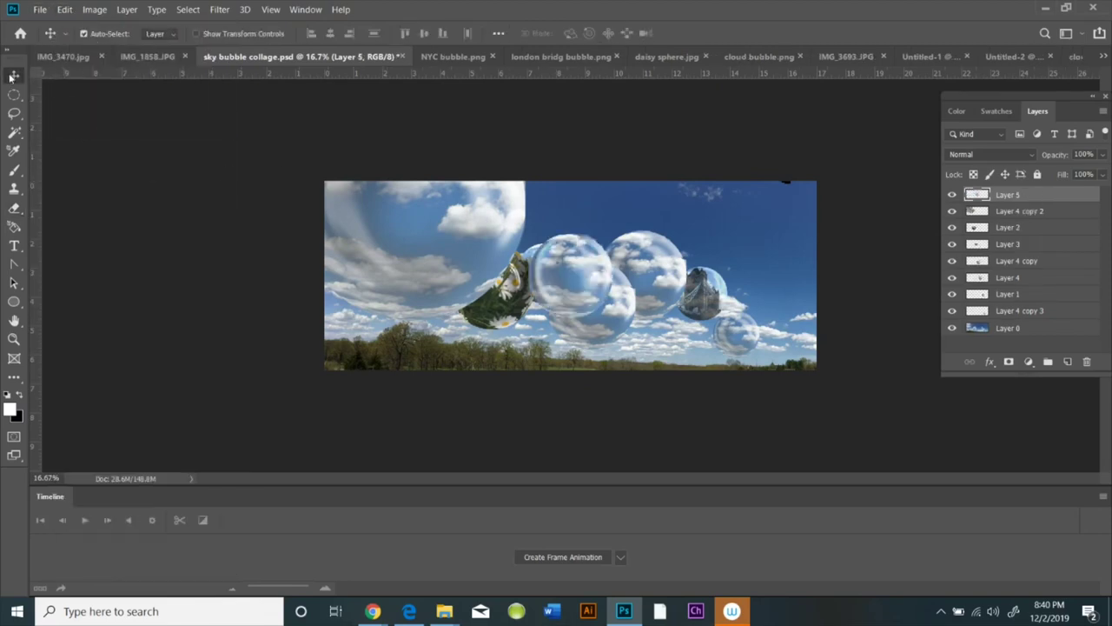
{"action": "left_click_drag", "start_coordinate": [602, 274], "coordinate": [393, 262]}
{"action": "left_click", "coordinate": [65, 9]}
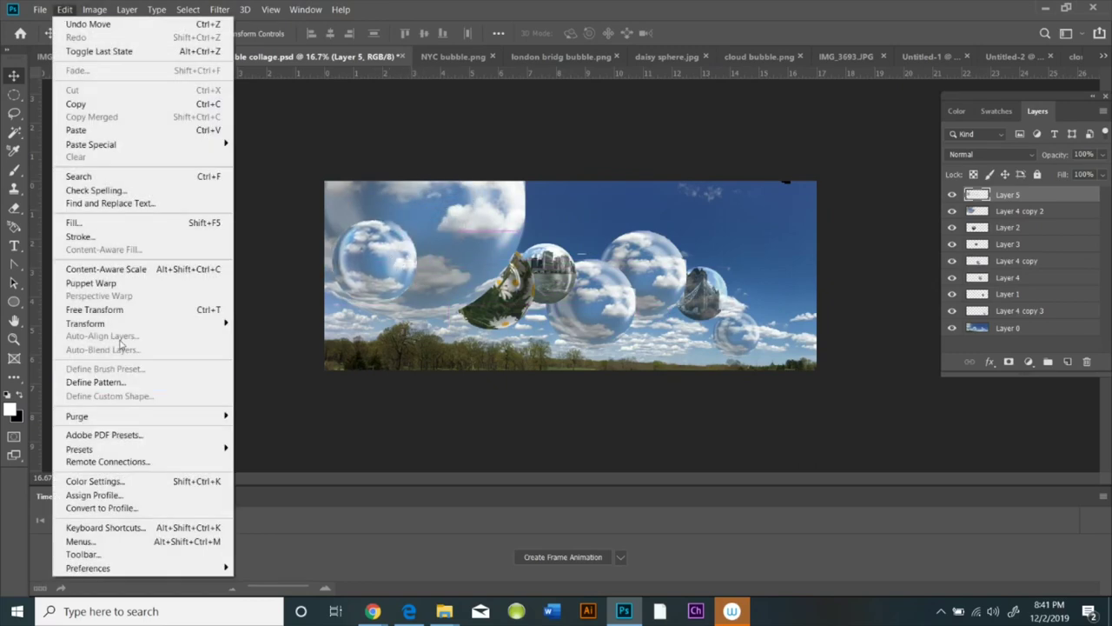
{"action": "mouse_move", "coordinate": [78, 318]}
{"action": "left_click", "coordinate": [280, 341]}
{"action": "left_click_drag", "start_coordinate": [416, 220], "coordinate": [489, 143]}
{"action": "left_click_drag", "start_coordinate": [457, 237], "coordinate": [421, 259]}
{"action": "left_click_drag", "start_coordinate": [461, 159], "coordinate": [554, 66]}
{"action": "left_click_drag", "start_coordinate": [482, 270], "coordinate": [433, 257]}
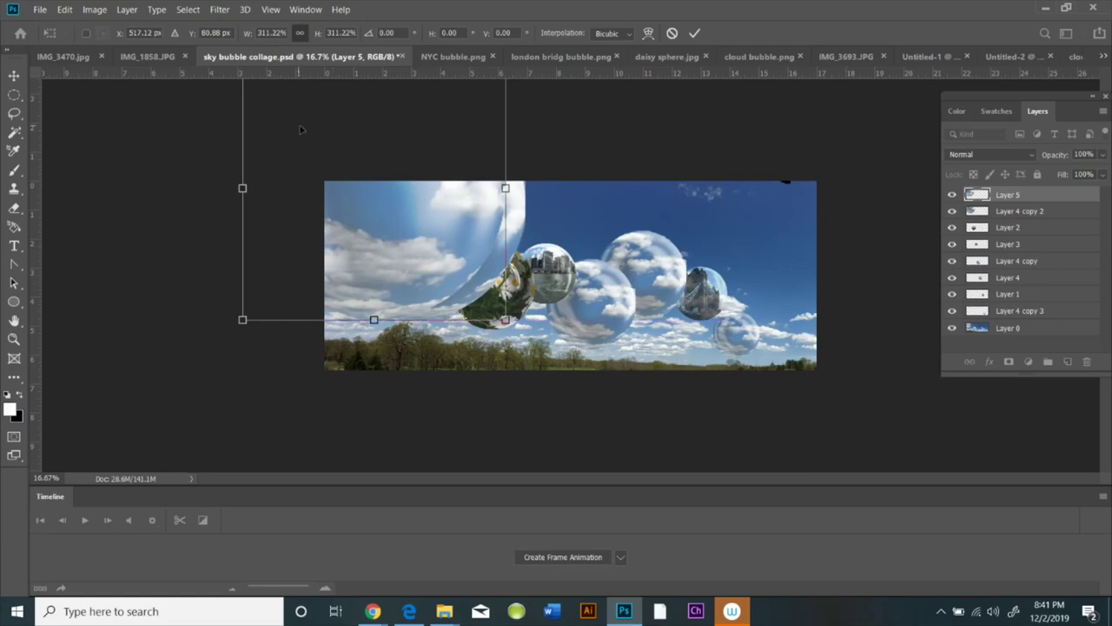
Refine the bubble to about 261% and 29° rotation, place Layer 2 beneath it, and nudge it.
{"action": "left_click_drag", "start_coordinate": [244, 315], "coordinate": [298, 255]}
{"action": "left_click_drag", "start_coordinate": [416, 203], "coordinate": [387, 249]}
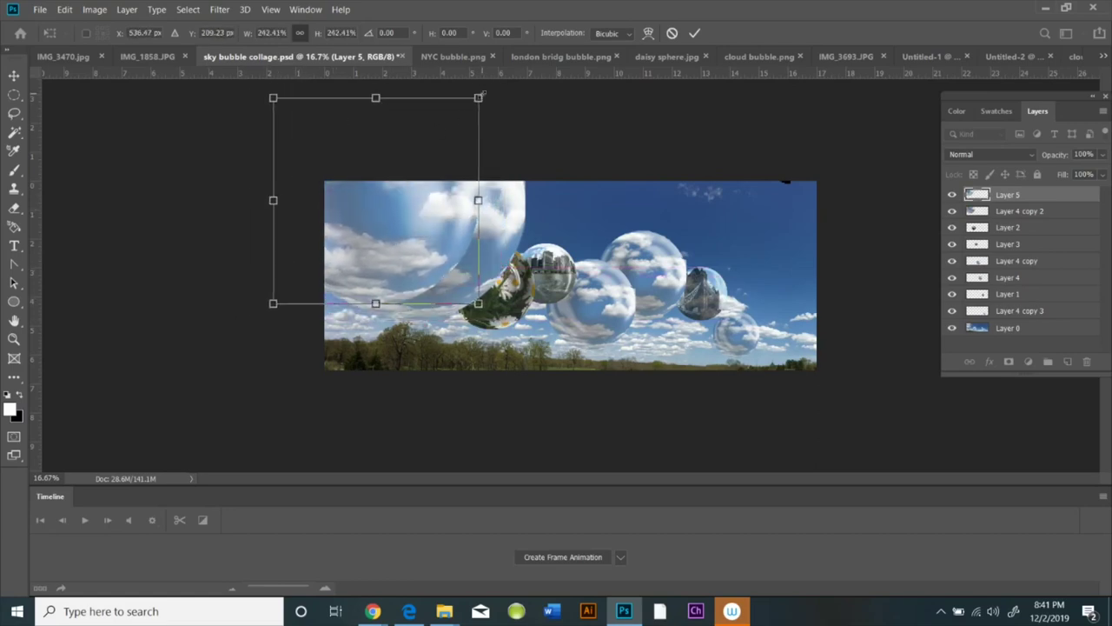
{"action": "left_click_drag", "start_coordinate": [480, 93], "coordinate": [492, 72]}
{"action": "left_click_drag", "start_coordinate": [449, 185], "coordinate": [581, 198]}
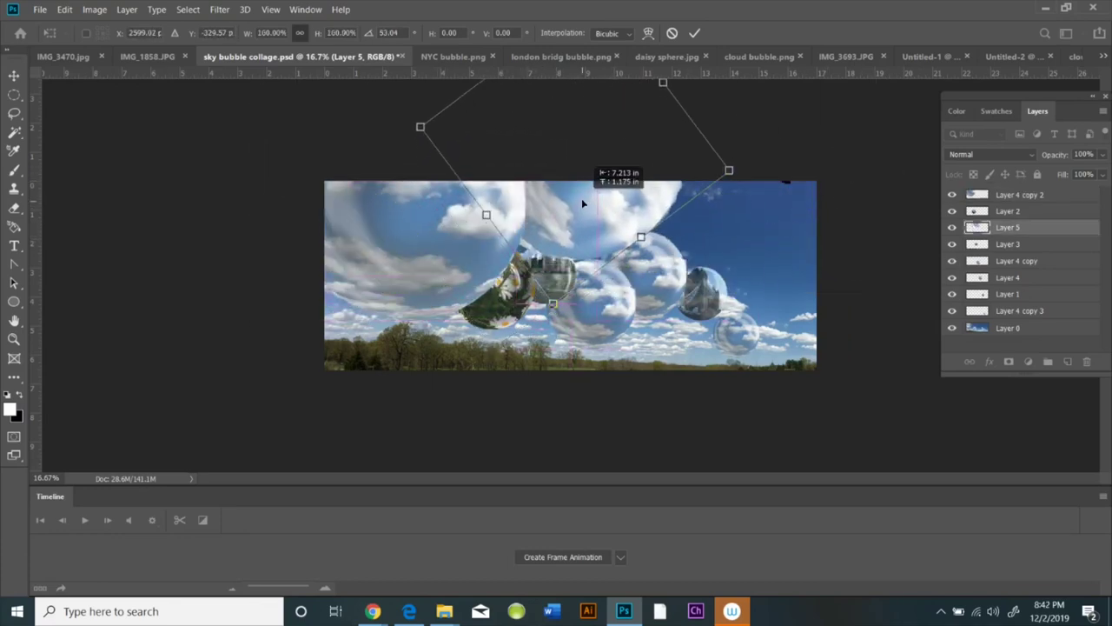
{"action": "left_click_drag", "start_coordinate": [423, 127], "coordinate": [421, 186]}
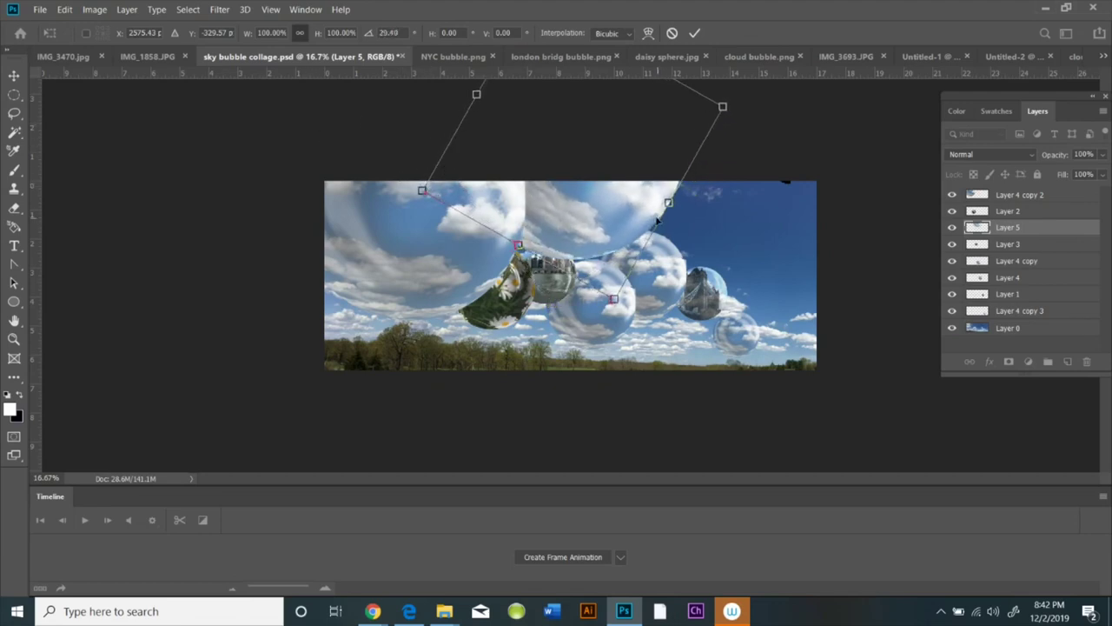
{"action": "left_click_drag", "start_coordinate": [648, 209], "coordinate": [640, 228]}
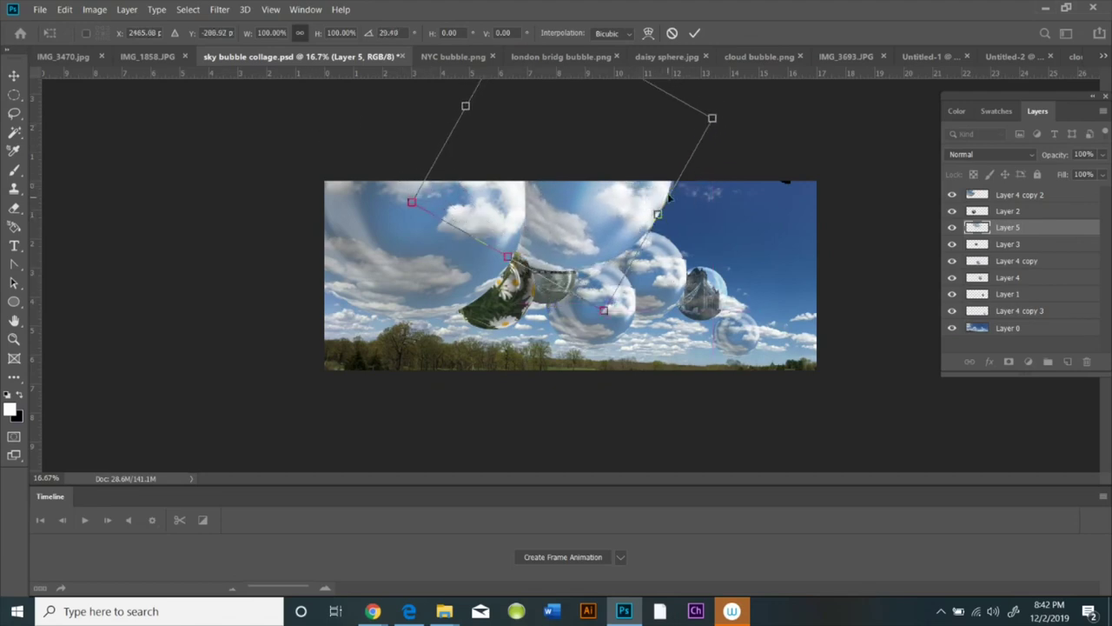
{"action": "left_click", "coordinate": [695, 33]}
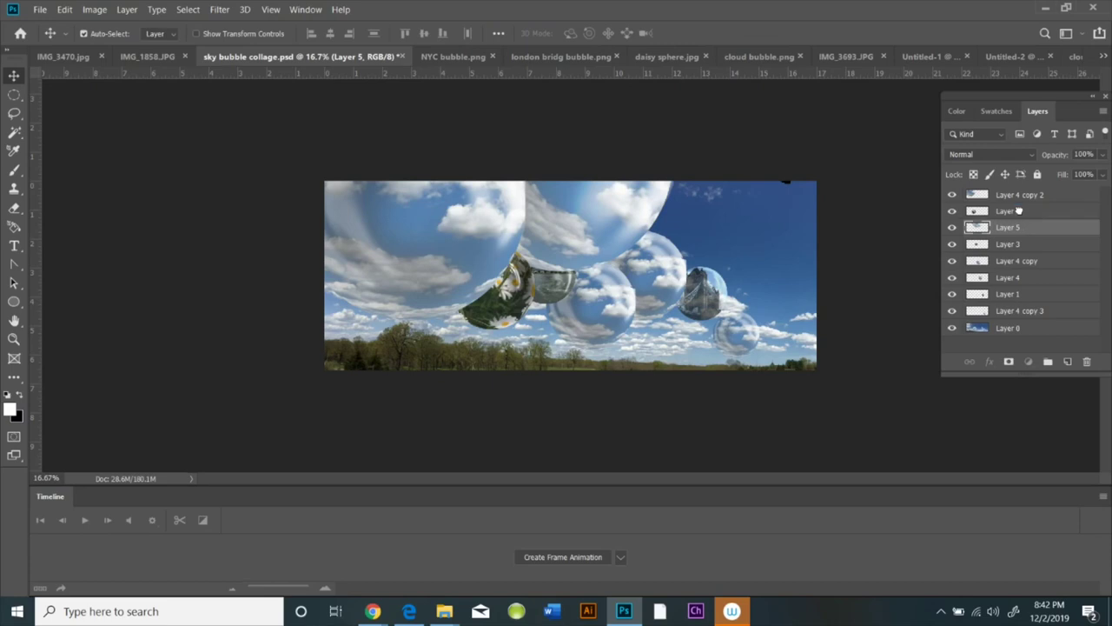
{"action": "left_click_drag", "start_coordinate": [1021, 211], "coordinate": [1034, 243]}
{"action": "mouse_move", "coordinate": [592, 225]}
{"action": "left_mouse_down"}
{"action": "mouse_move", "coordinate": [598, 216]}
{"action": "mouse_move", "coordinate": [552, 235]}
{"action": "mouse_move", "coordinate": [577, 219]}
{"action": "left_mouse_up"}
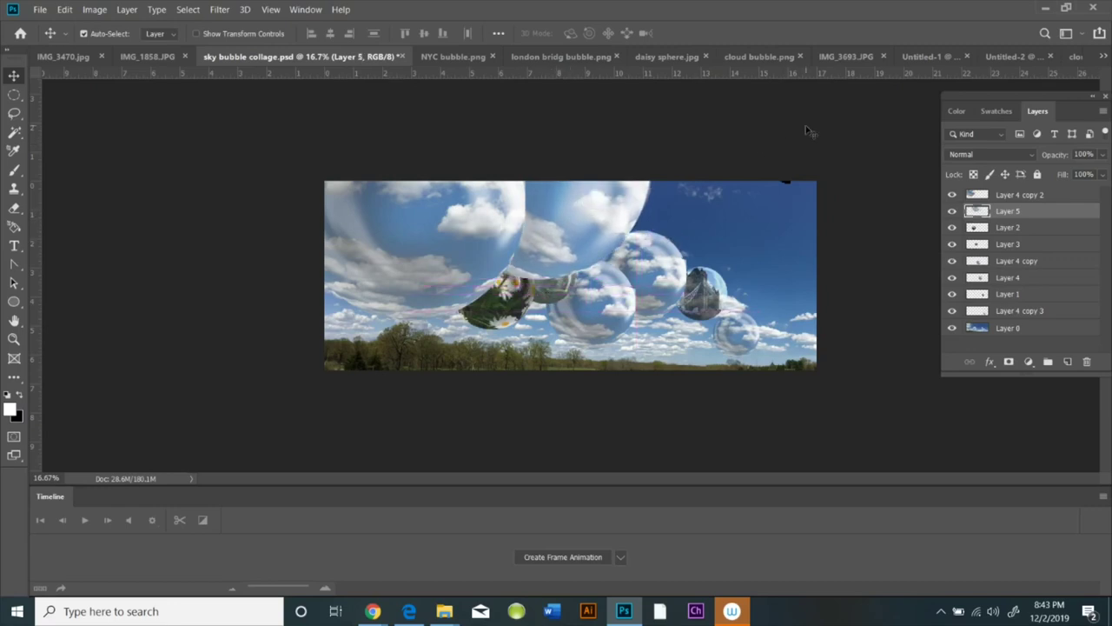
Resave the collage over sky bubble collage.psd, accepting the Photoshop format options.
{"action": "left_click", "coordinate": [35, 10]}
{"action": "left_click", "coordinate": [82, 163]}
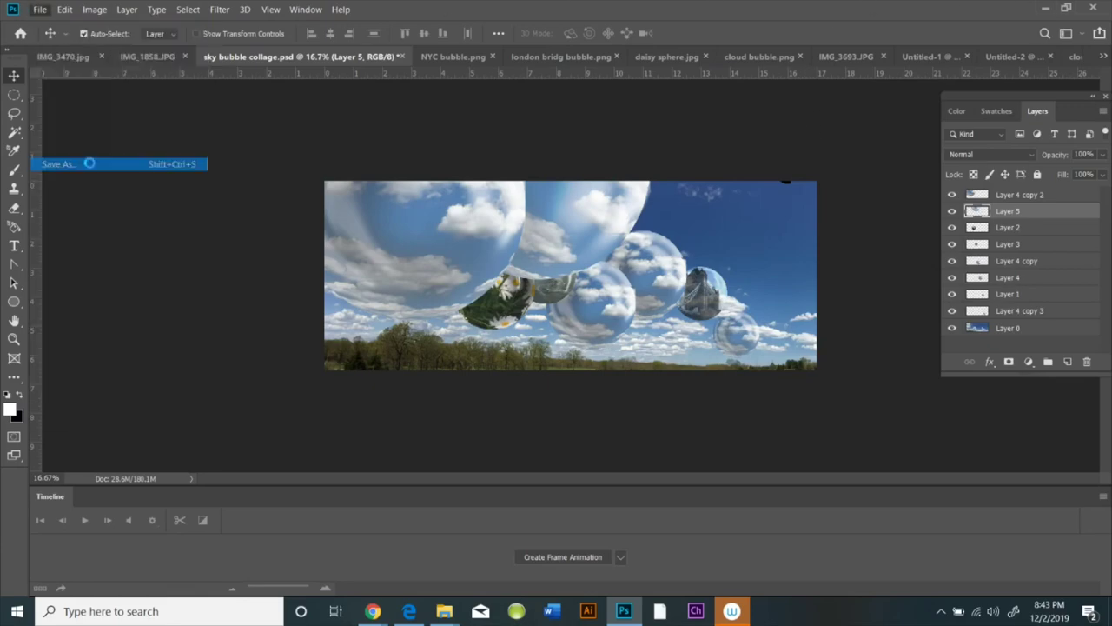
{"action": "left_click", "coordinate": [434, 422]}
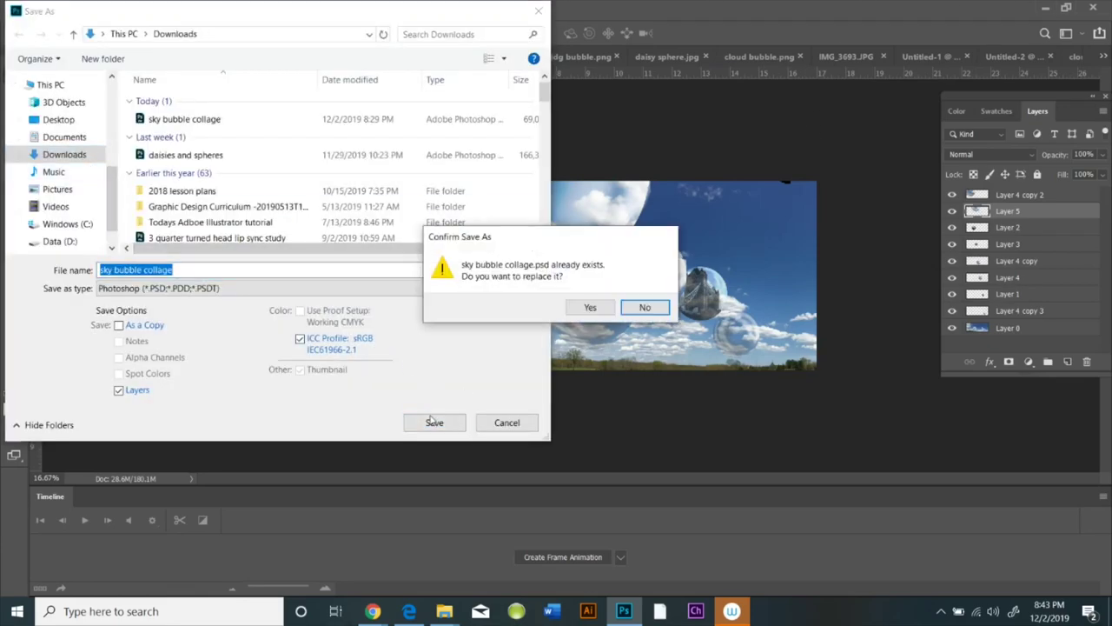
{"action": "left_click", "coordinate": [565, 306]}
{"action": "left_click", "coordinate": [722, 166]}
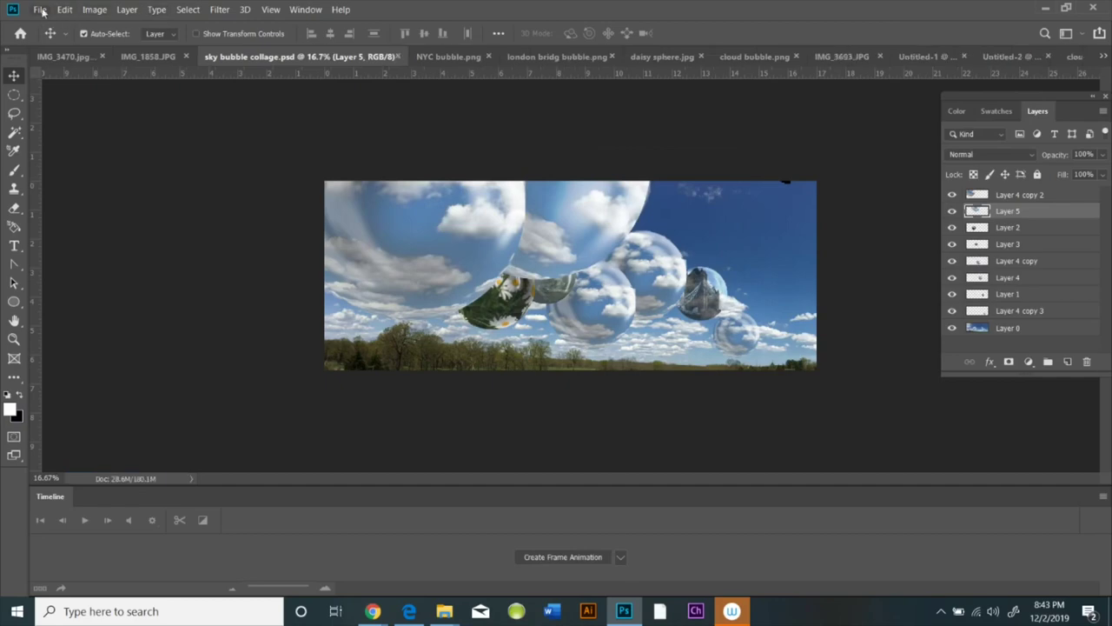
Save a JPEG copy named sky bubble collage on the Desktop at maximum quality.
{"action": "left_click", "coordinate": [40, 10]}
{"action": "left_click", "coordinate": [94, 165]}
{"action": "left_click", "coordinate": [156, 287]}
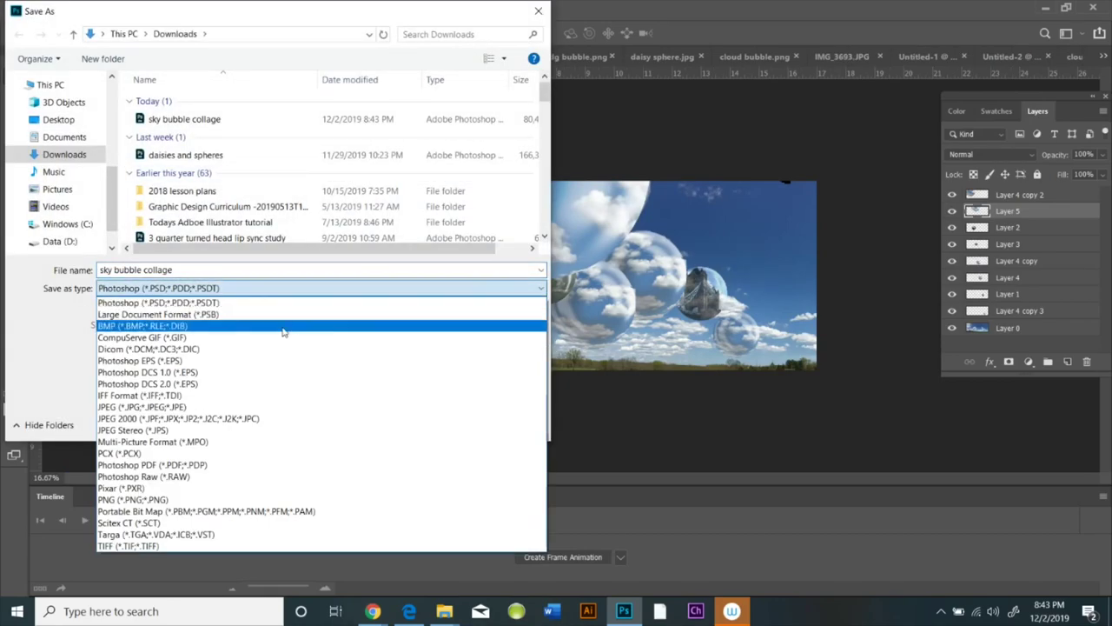
{"action": "left_click", "coordinate": [128, 406]}
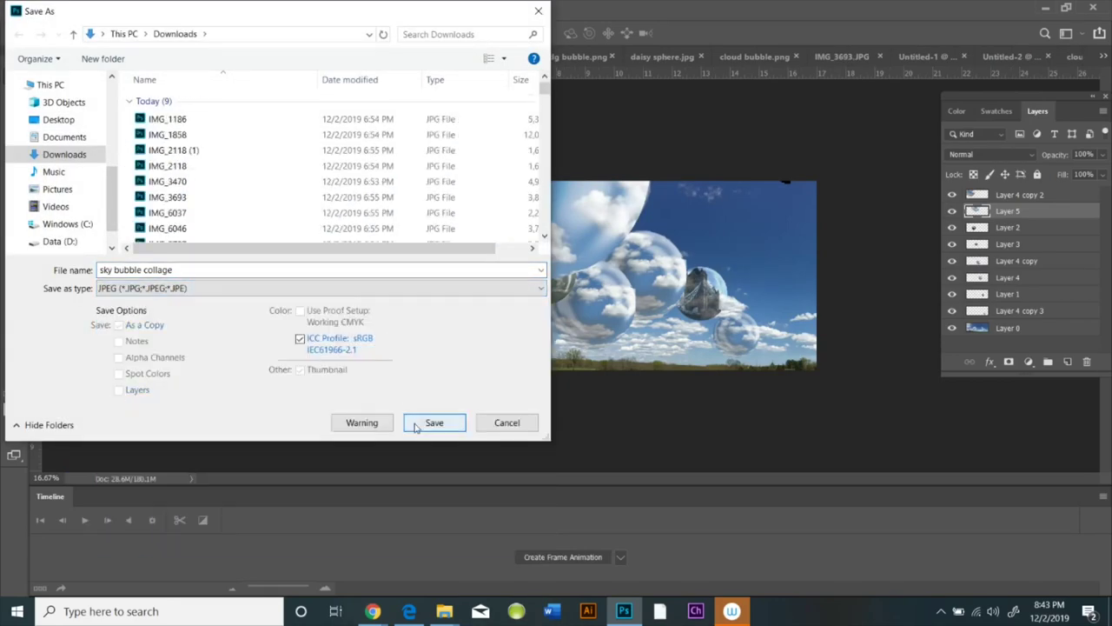
{"action": "left_click", "coordinate": [58, 119]}
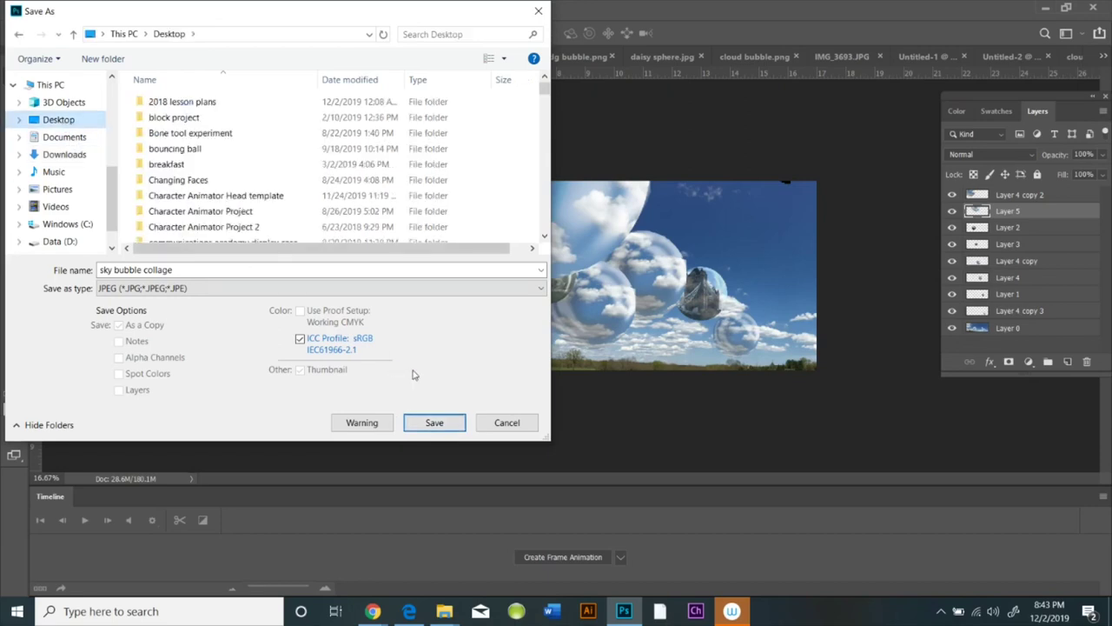
{"action": "left_click", "coordinate": [435, 422]}
{"action": "left_click", "coordinate": [645, 141]}
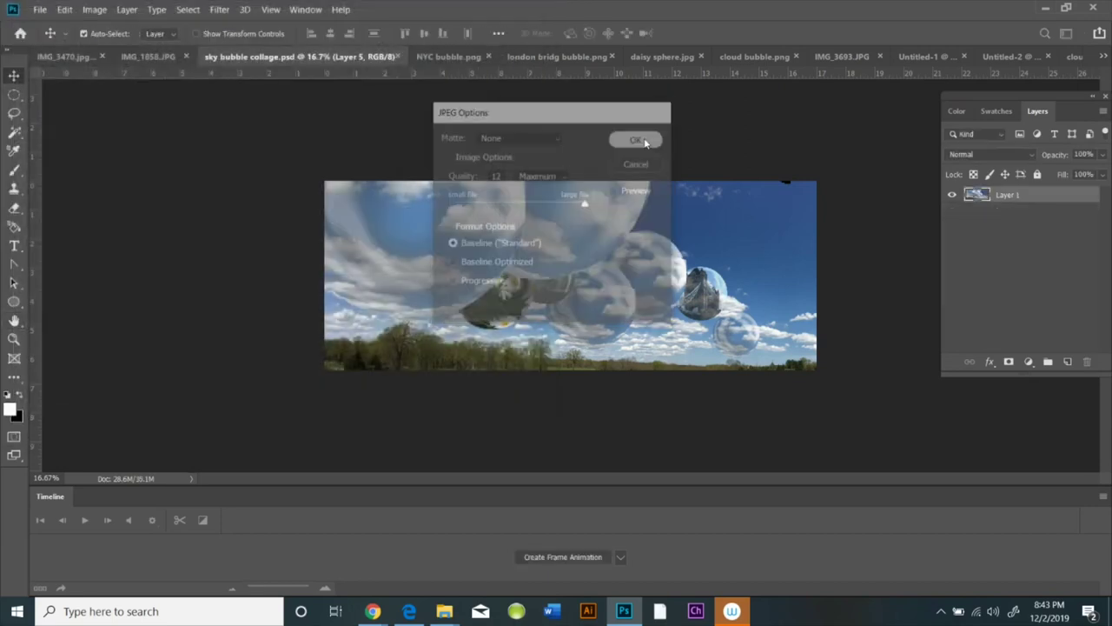